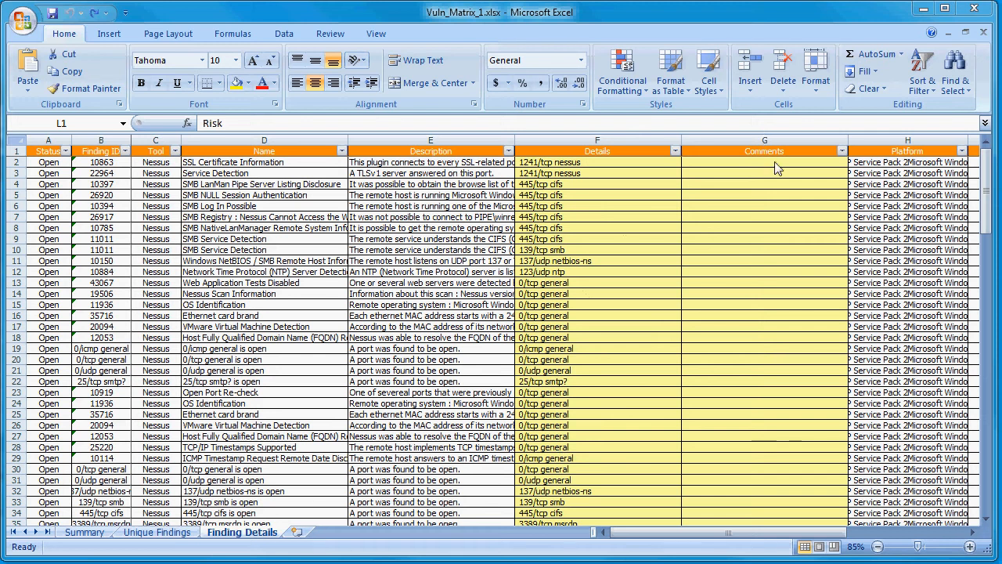
# Step: Examine the empty Comments column in Finding Details and the Informational counts on the Summary sheet
pyautogui.moveTo(766, 174); pyautogui.dragTo(766, 415)
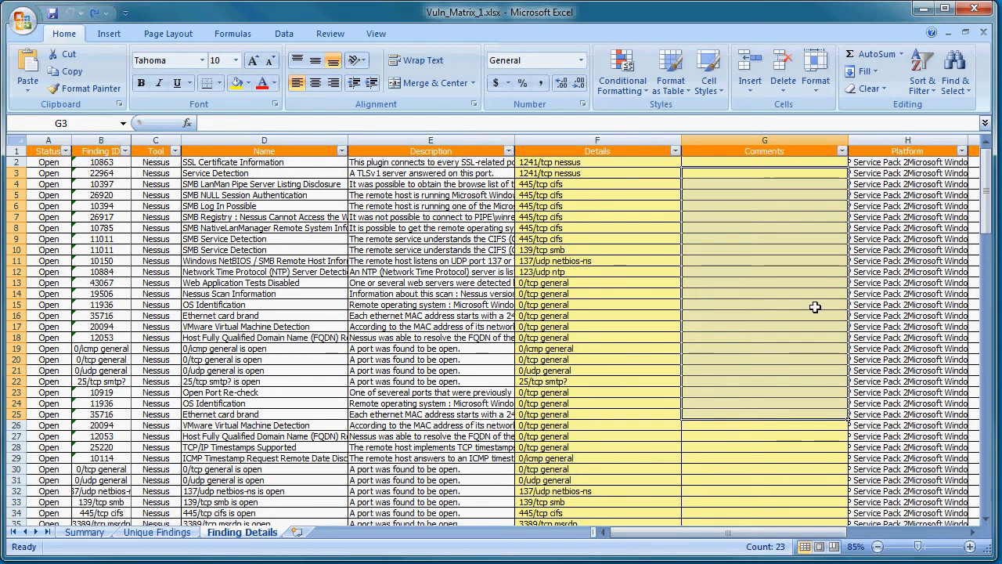
pyautogui.moveTo(787, 186); pyautogui.dragTo(793, 376)
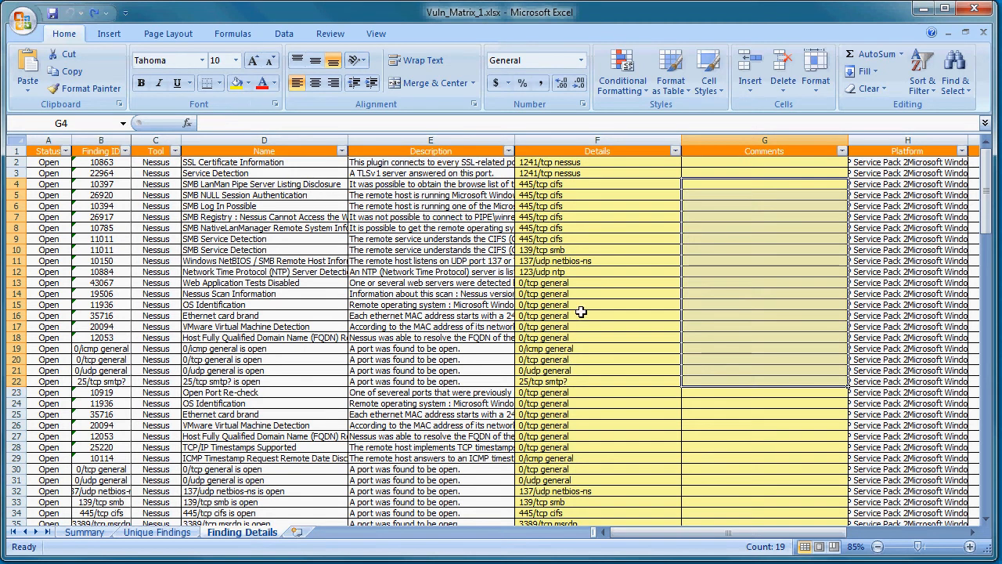
pyautogui.click(88, 533)
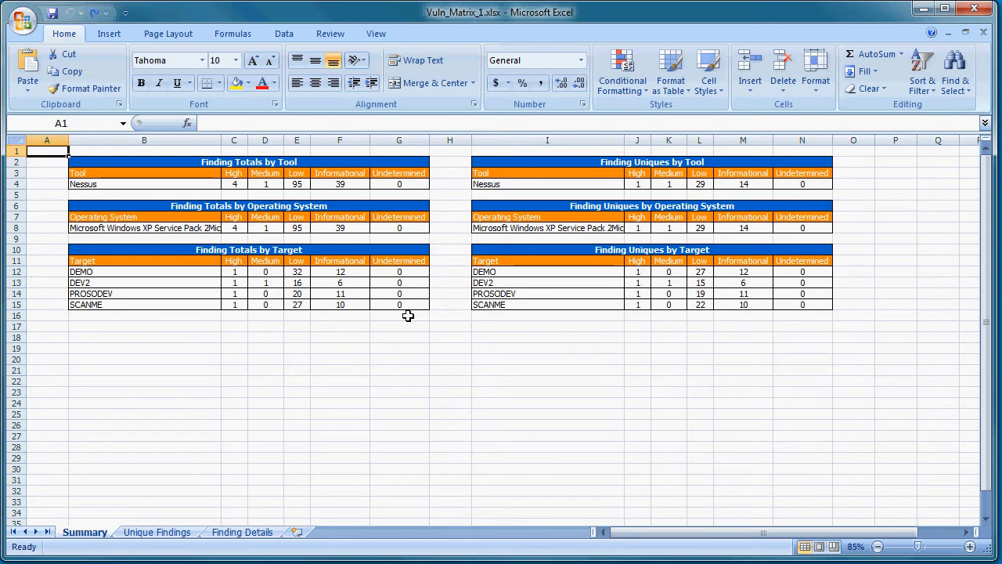
pyautogui.moveTo(338, 174); pyautogui.dragTo(336, 313)
pyautogui.click(340, 349)
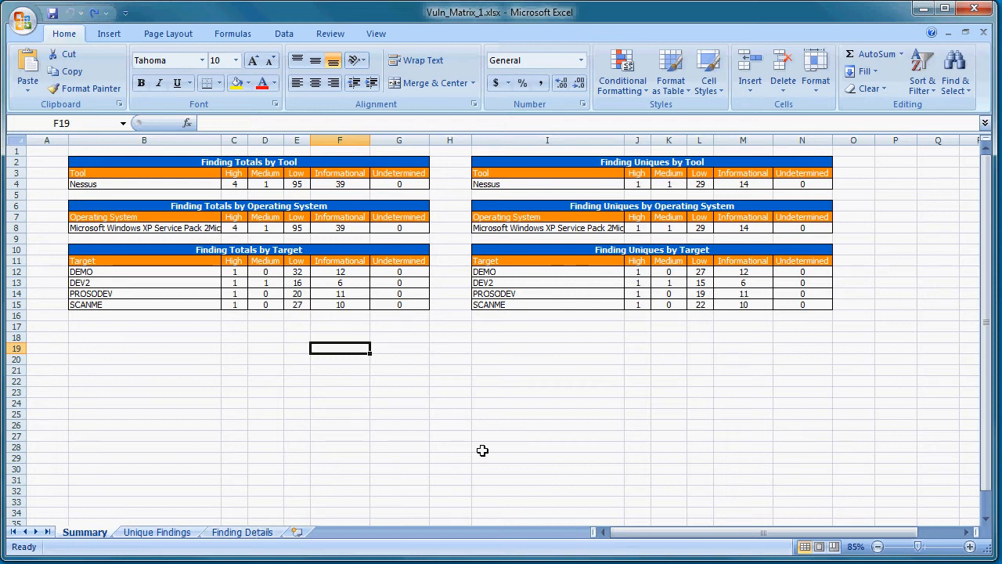
# Step: Switch to proVM Auditor, open the Known and Filtered Findings settings and choose Nessus as the tool
pyautogui.click(922, 9)
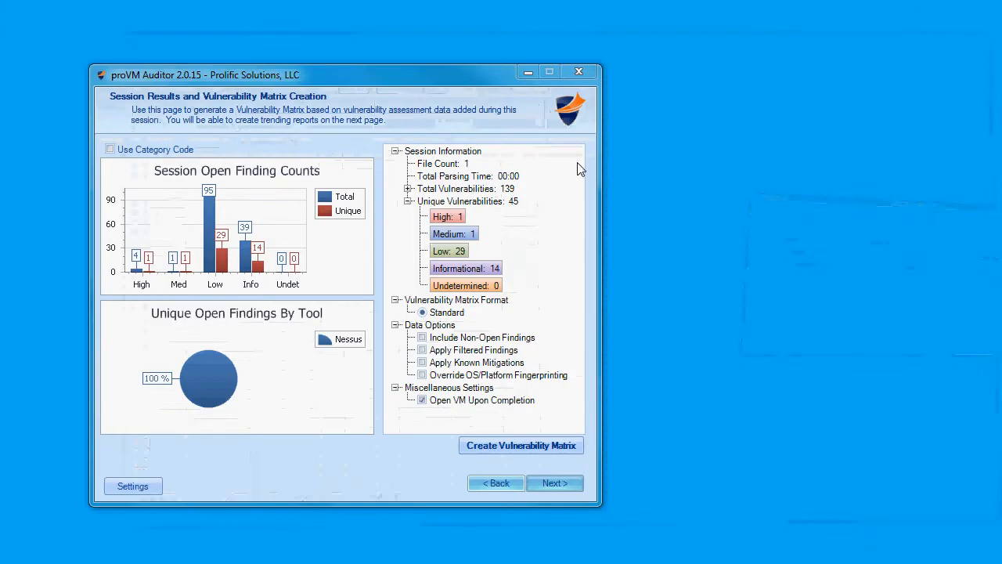
pyautogui.click(147, 490)
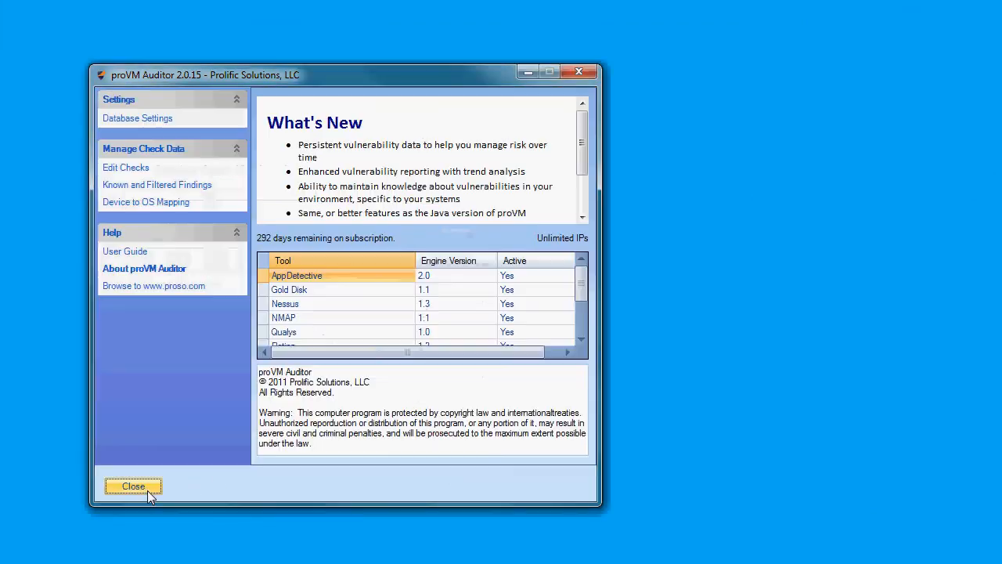
pyautogui.click(151, 185)
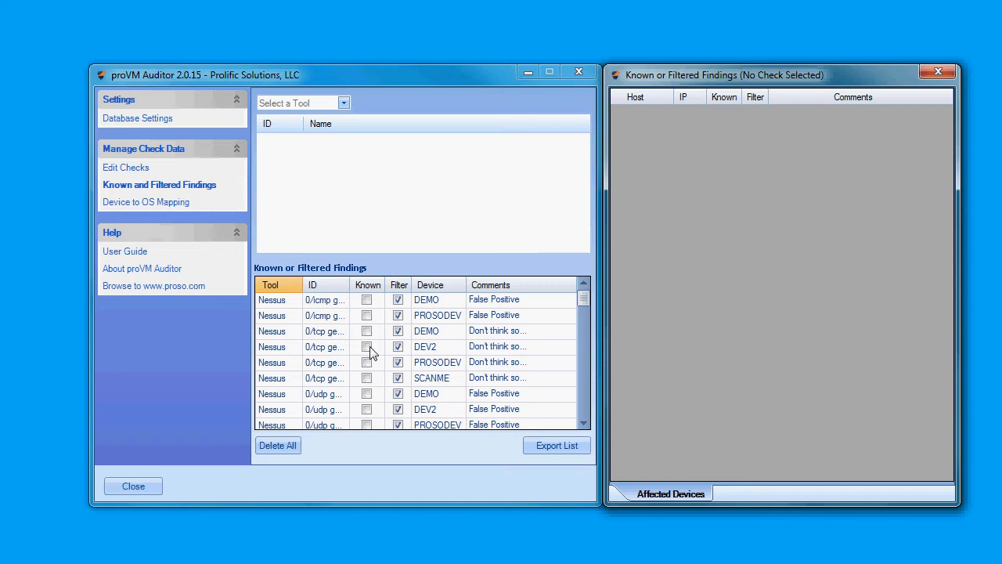
pyautogui.click(344, 104)
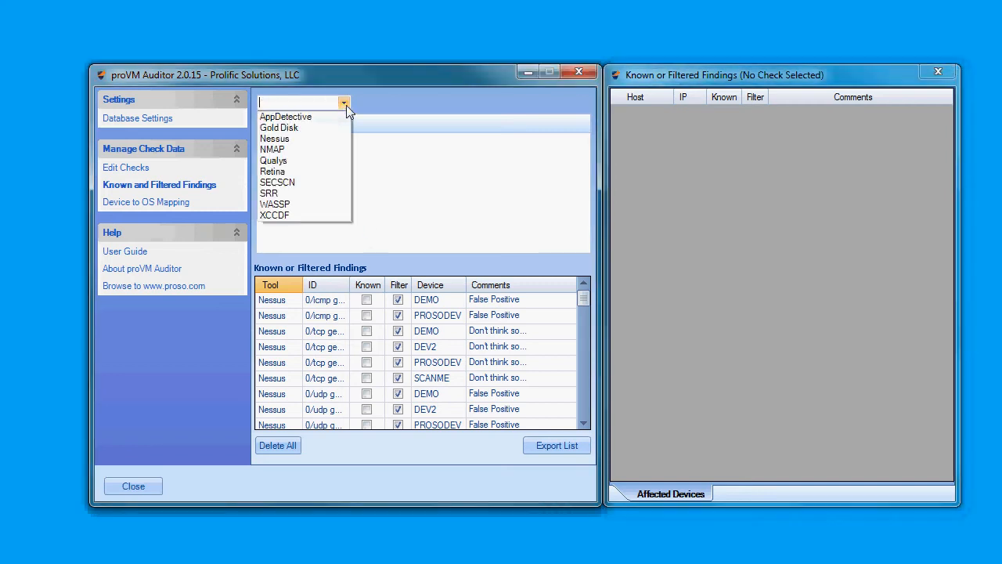
pyautogui.click(313, 140)
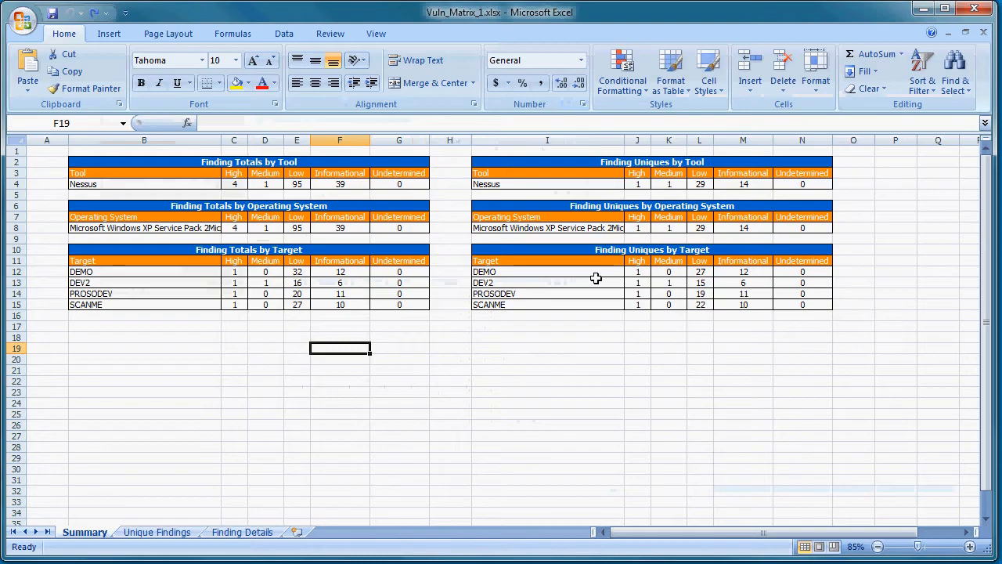
# Step: Switch to the Vuln_Matrix_1.xlsx workbook and sort the Finding Details sheet by Finding ID from A to Z
pyautogui.click(249, 534)
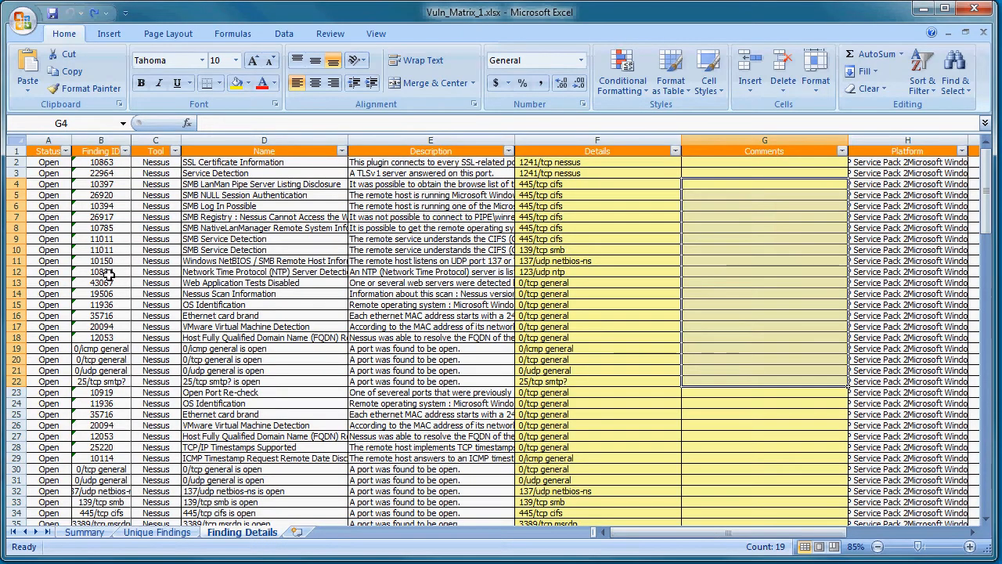
pyautogui.click(124, 151)
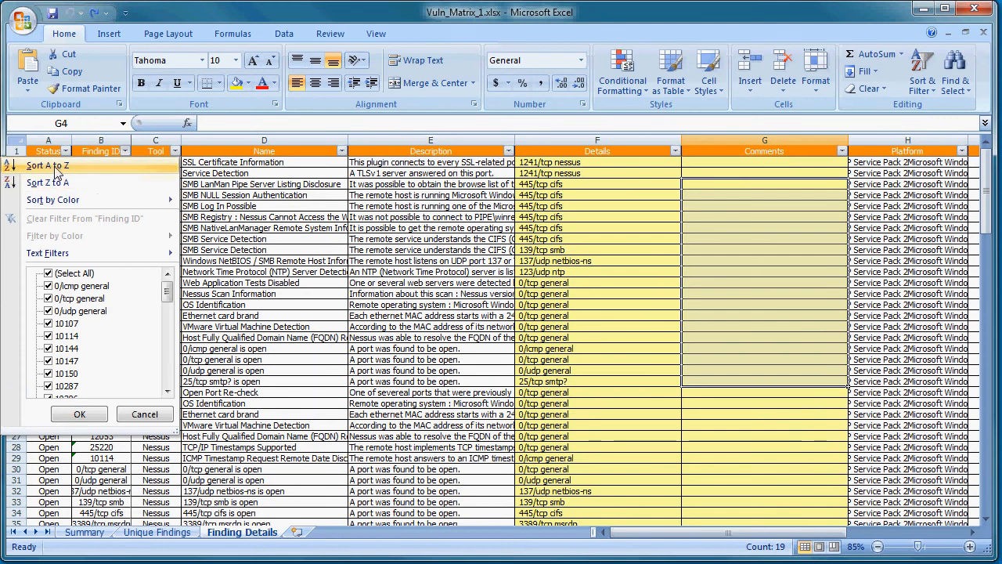
pyautogui.click(125, 164)
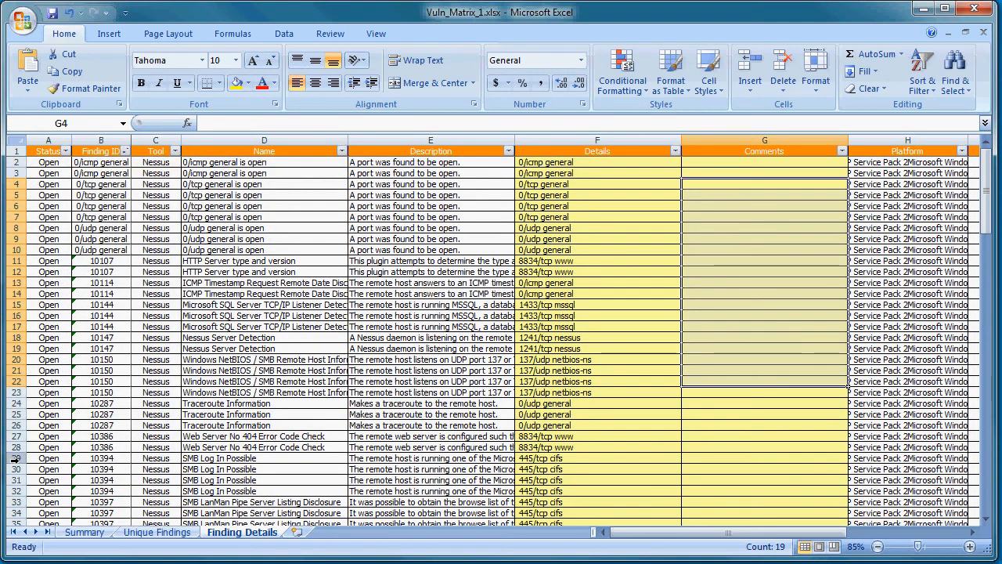
# Step: Copy the SMB Log In Possible finding ID 10394 from the sheet and filter the Nessus checks by it in proVM Auditor
pyautogui.moveTo(16, 461); pyautogui.dragTo(16, 491)
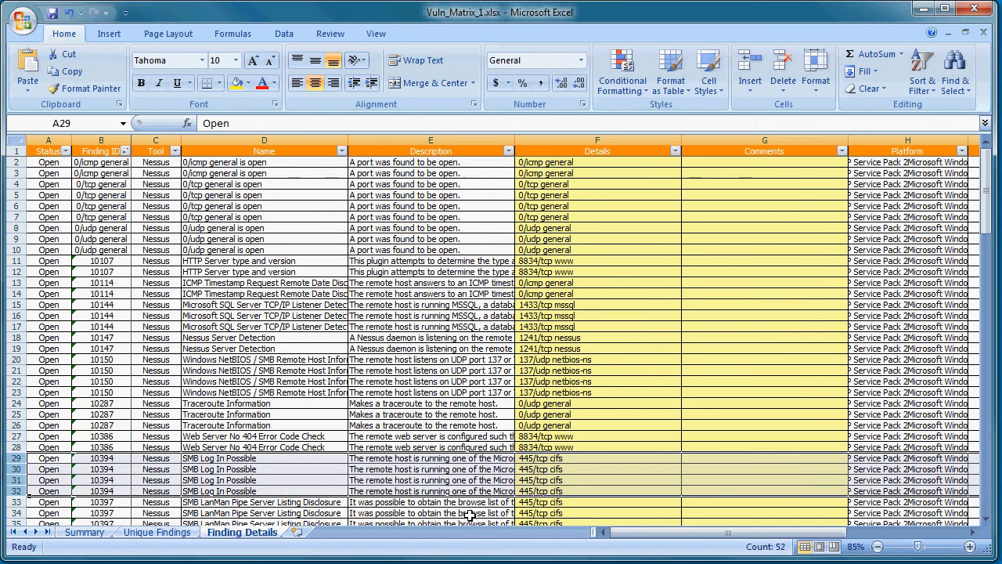
pyautogui.moveTo(755, 534); pyautogui.dragTo(816, 541)
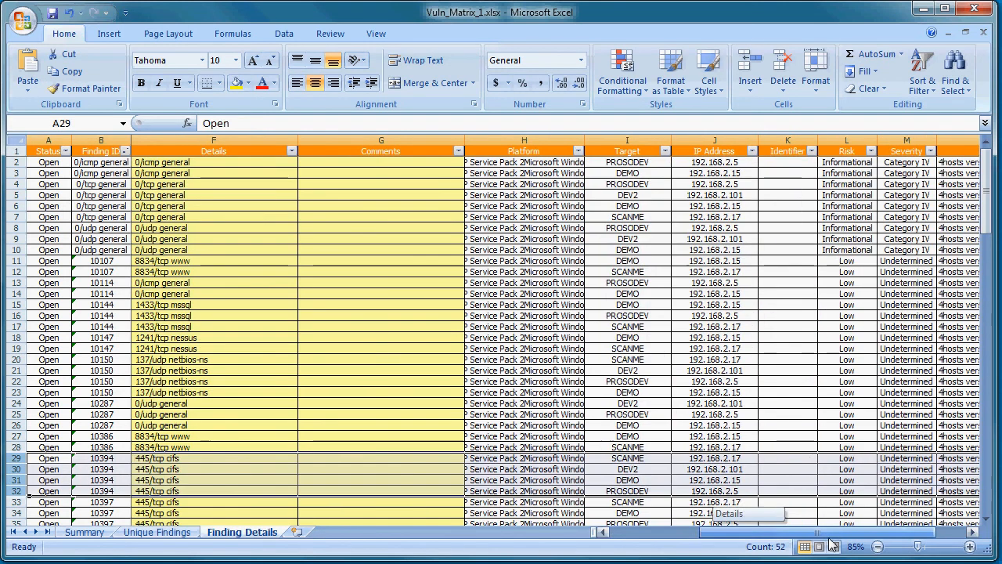
pyautogui.moveTo(741, 535); pyautogui.dragTo(678, 539)
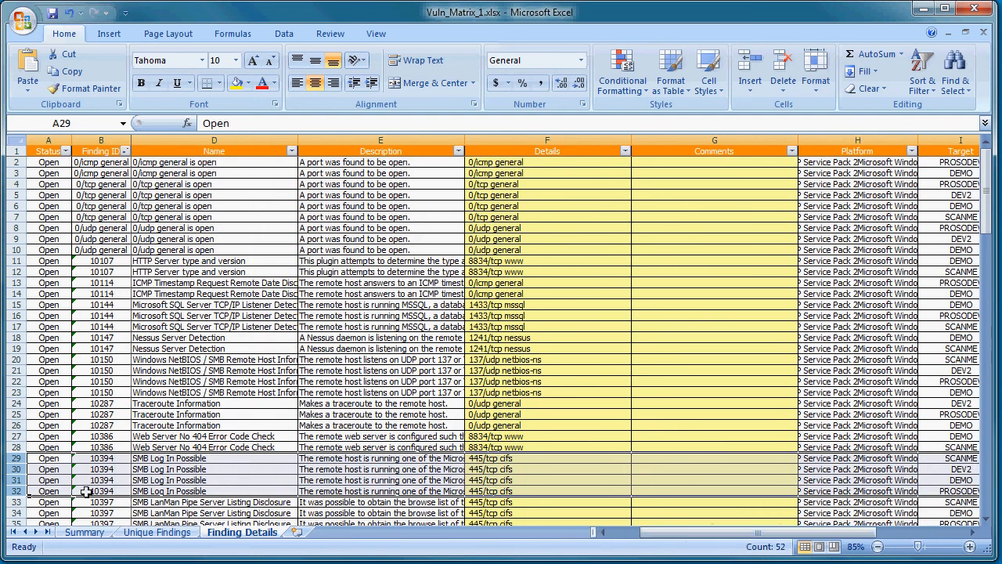
pyautogui.click(97, 460)
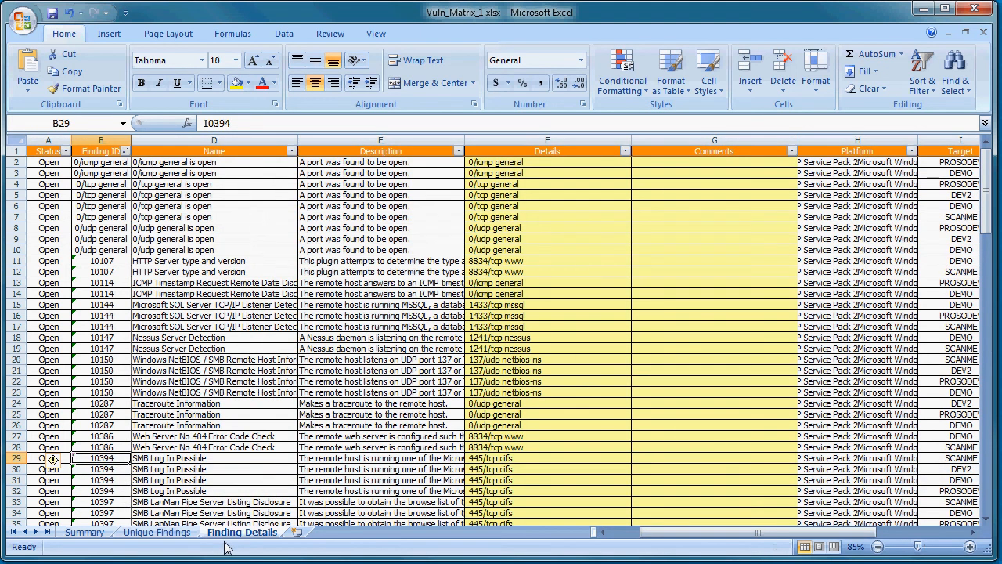
pyautogui.hotkey('ctrl', 'c')
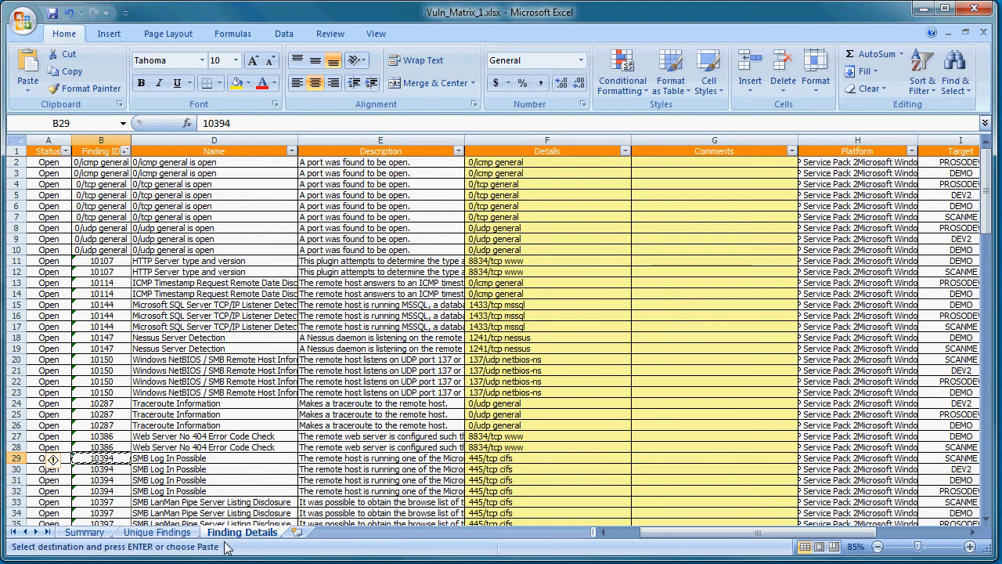
pyautogui.click(923, 9)
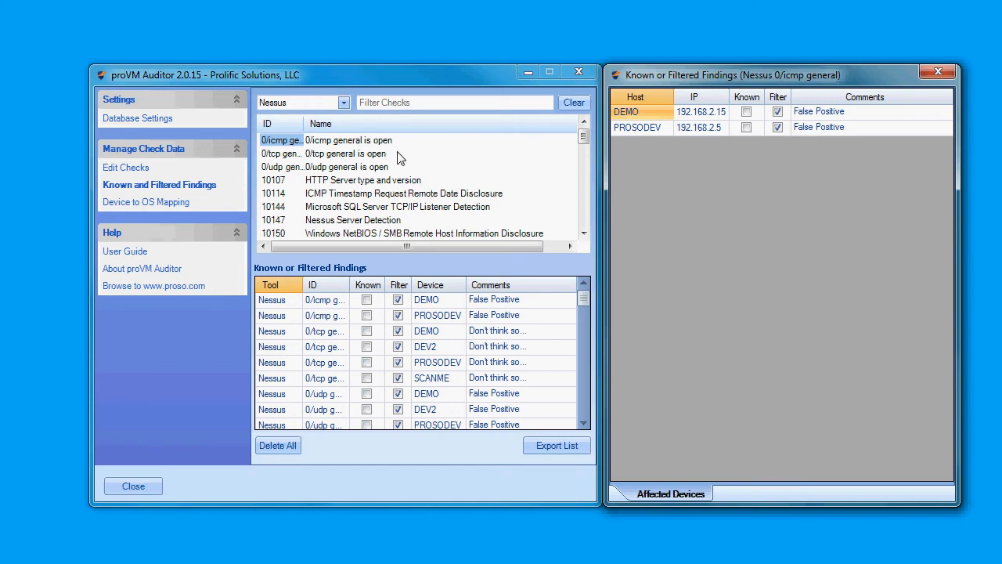
pyautogui.click(401, 102)
pyautogui.write('10394')
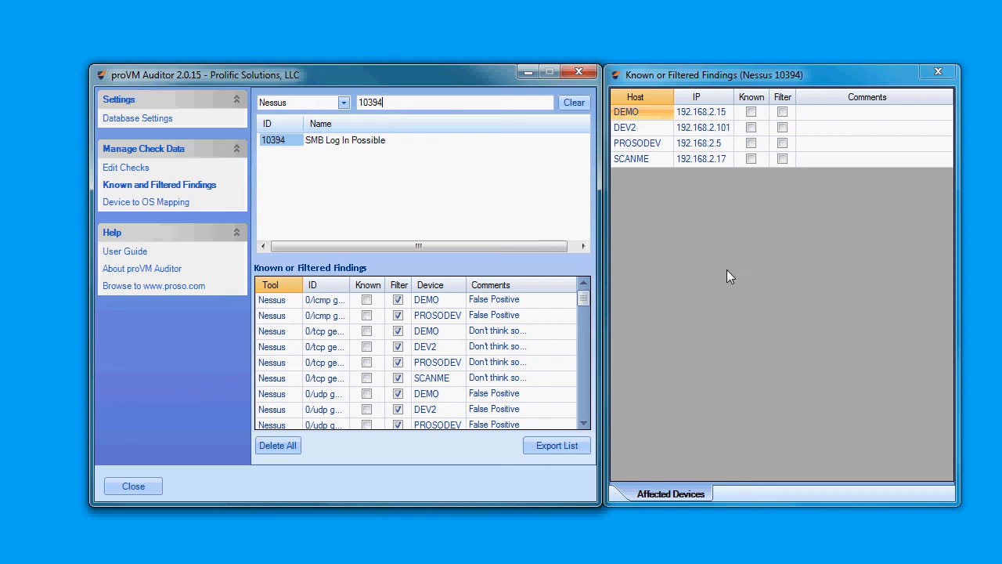
# Step: Mark host DEMO as Known with the comment "This is a known" and match all other hosts in the list to it
pyautogui.click(820, 114)
pyautogui.click(820, 115)
pyautogui.write('This is ')
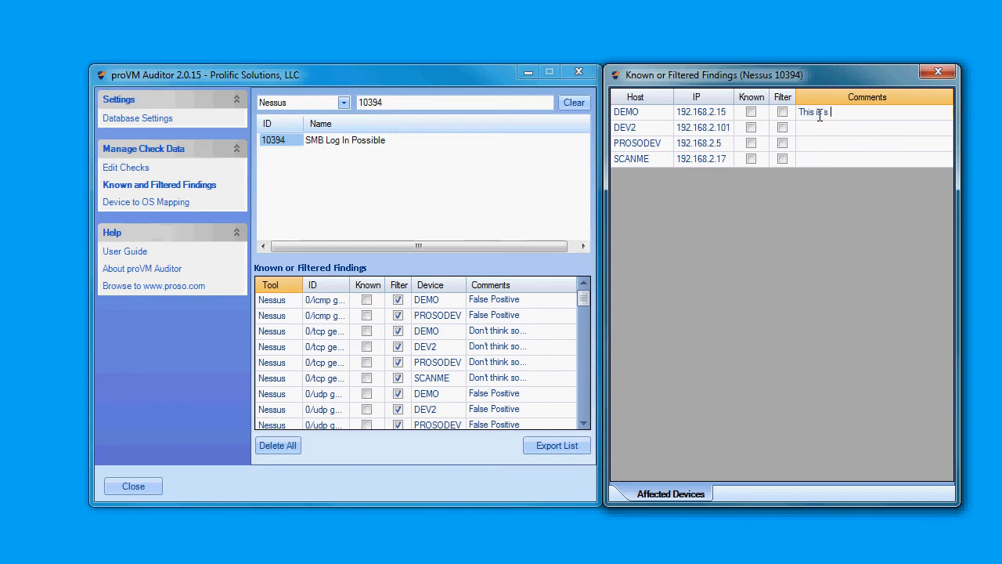
pyautogui.write('a known')
pyautogui.click(866, 133)
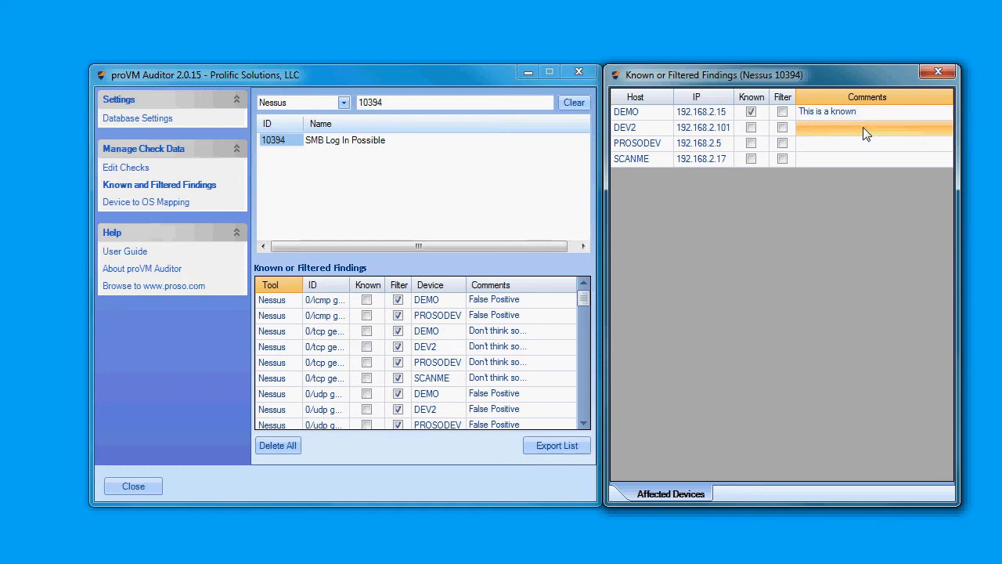
pyautogui.click(751, 112)
pyautogui.rightClick(876, 113)
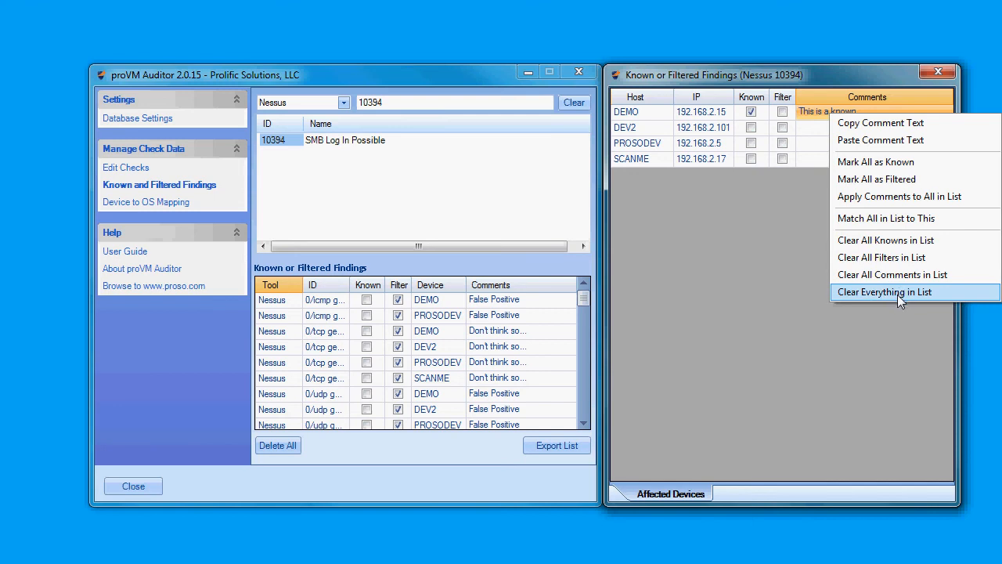
pyautogui.click(895, 220)
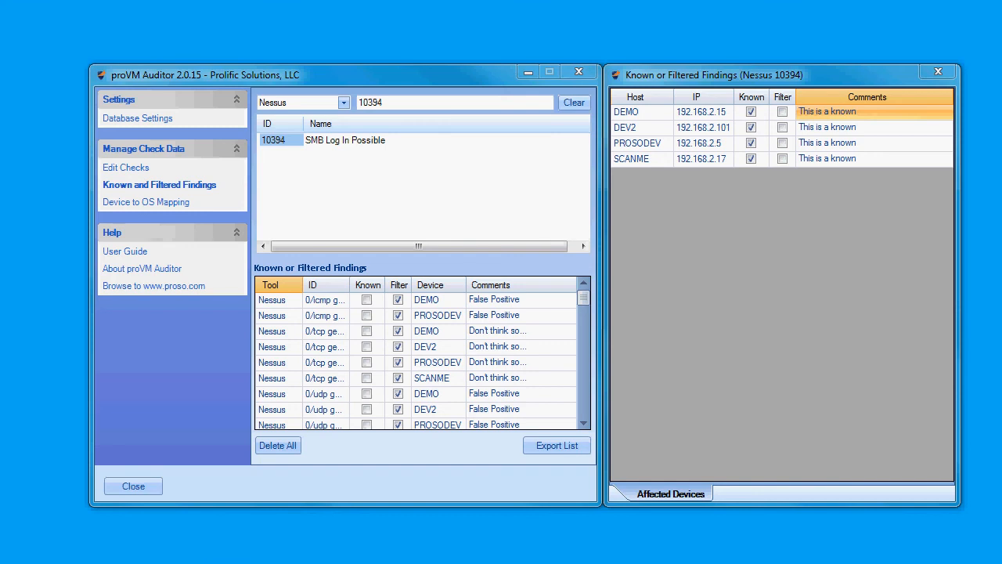
# Step: Switch back to the Excel workbook and filter the Finding Details sheet to show only High risk findings
pyautogui.hotkey('alt', 'Tab')
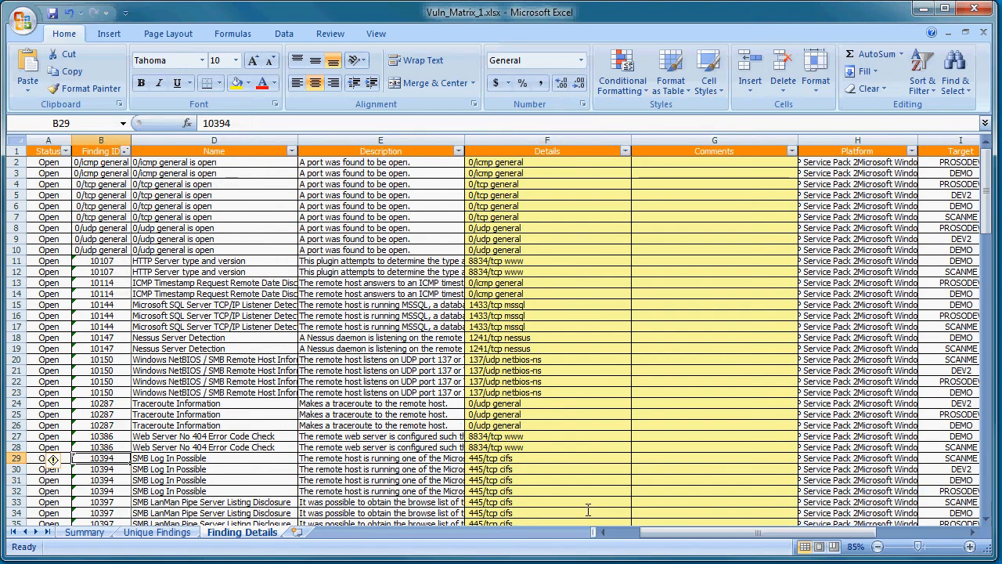
pyautogui.moveTo(699, 534); pyautogui.dragTo(786, 536)
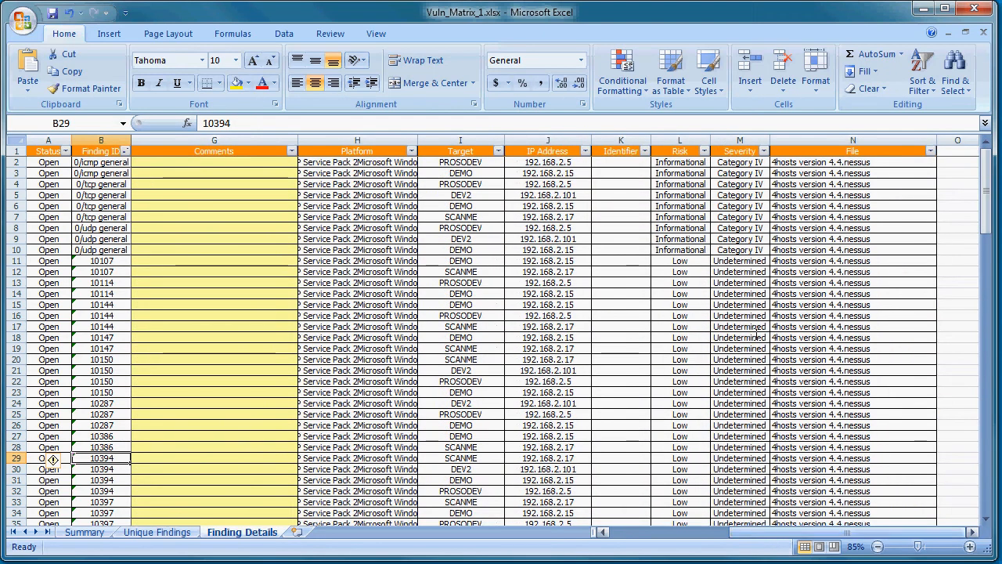
pyautogui.click(705, 151)
pyautogui.click(579, 273)
pyautogui.click(592, 286)
pyautogui.click(607, 414)
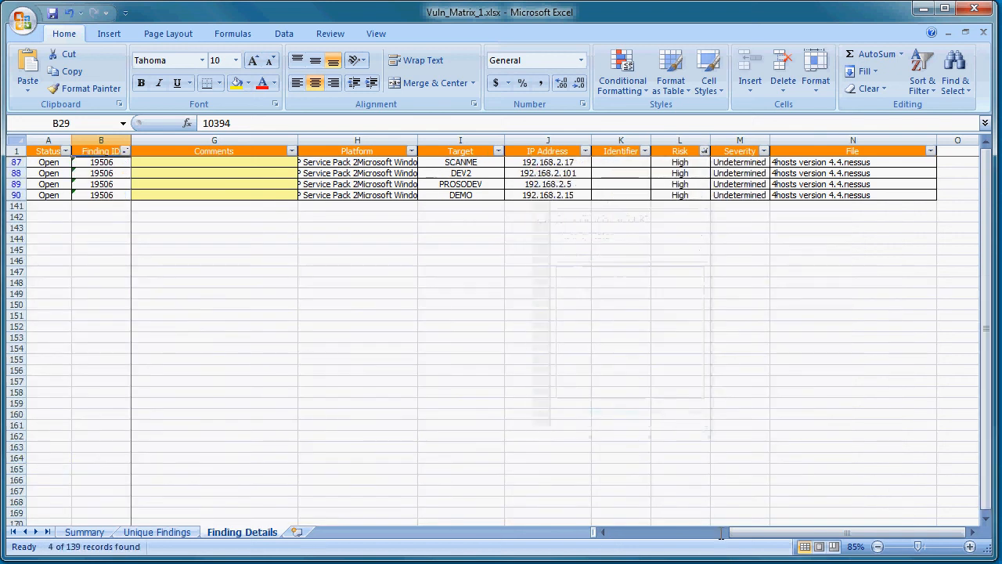
# Step: Check the targets of the High risk findings and copy the name "Nessus Scan Information" from row 87
pyautogui.moveTo(755, 532); pyautogui.dragTo(639, 533)
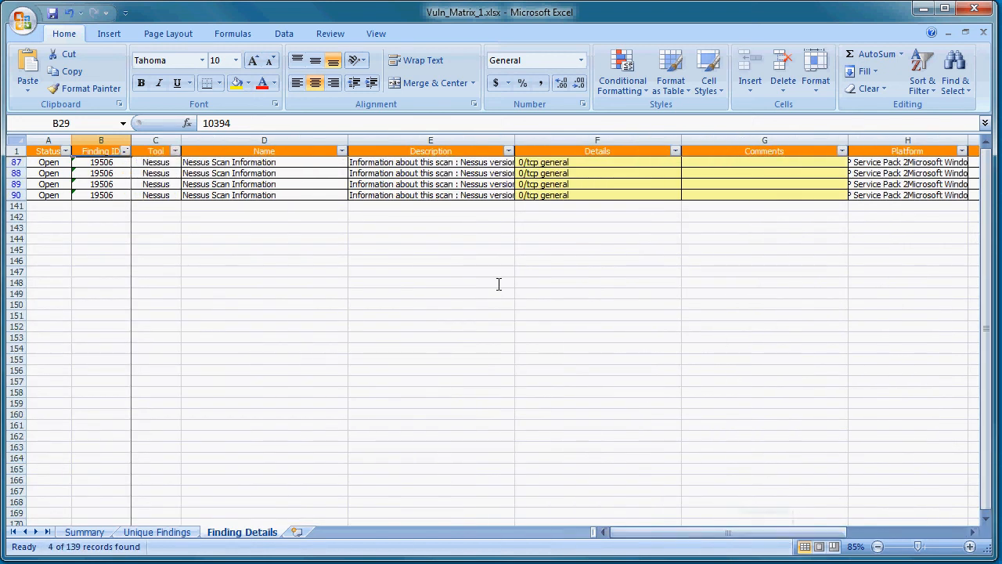
pyautogui.moveTo(789, 534); pyautogui.dragTo(848, 534)
pyautogui.moveTo(794, 162); pyautogui.dragTo(794, 195)
pyautogui.moveTo(744, 532); pyautogui.dragTo(685, 533)
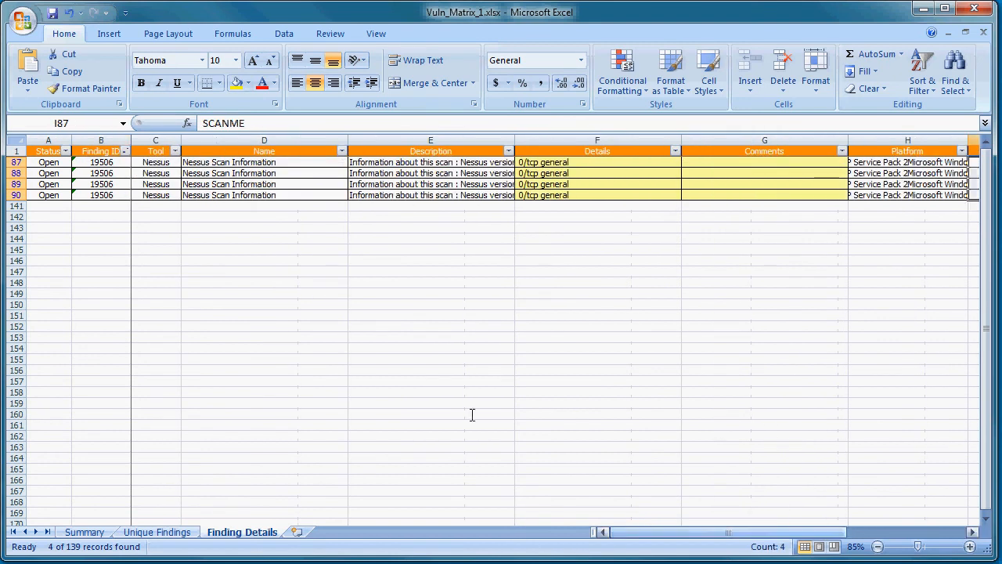
pyautogui.click(125, 162)
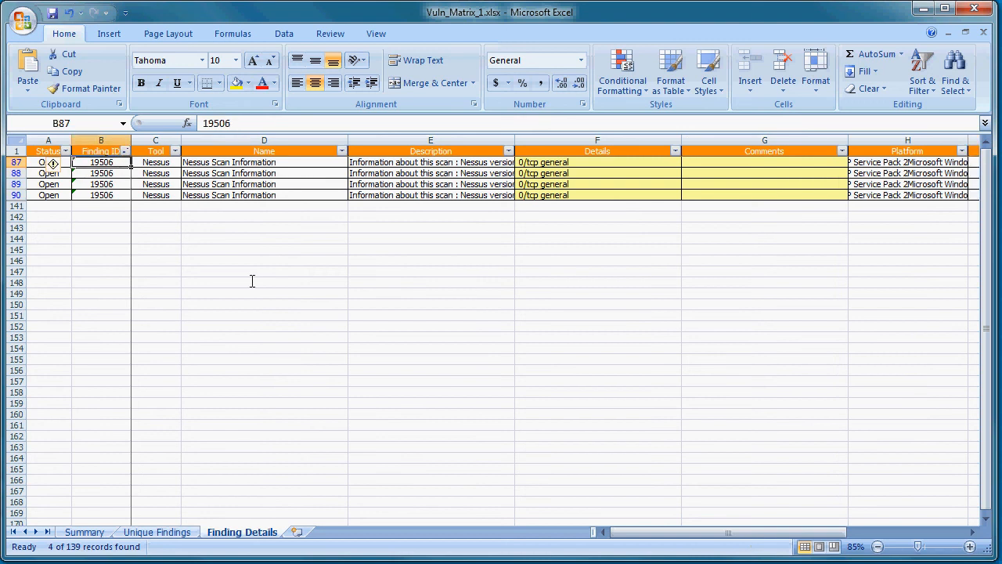
pyautogui.click(243, 164)
pyautogui.hotkey('ctrl', 'c')
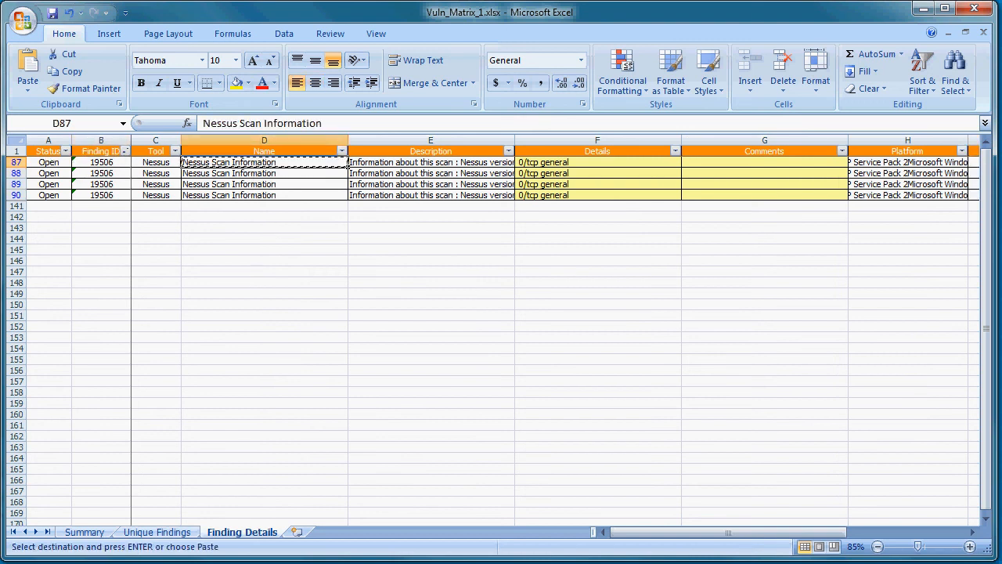
# Step: Switch to proVM Auditor and replace the check filter with the copied name "Nessus Scan Information"
pyautogui.hotkey('alt', 'Tab')
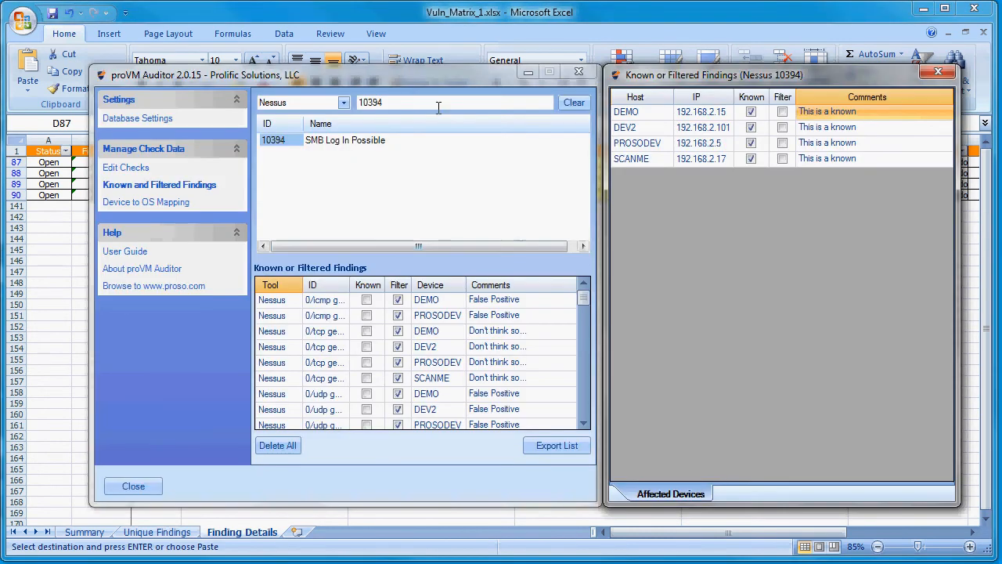
pyautogui.doubleClick(378, 102)
pyautogui.hotkey('ctrl', 'v')
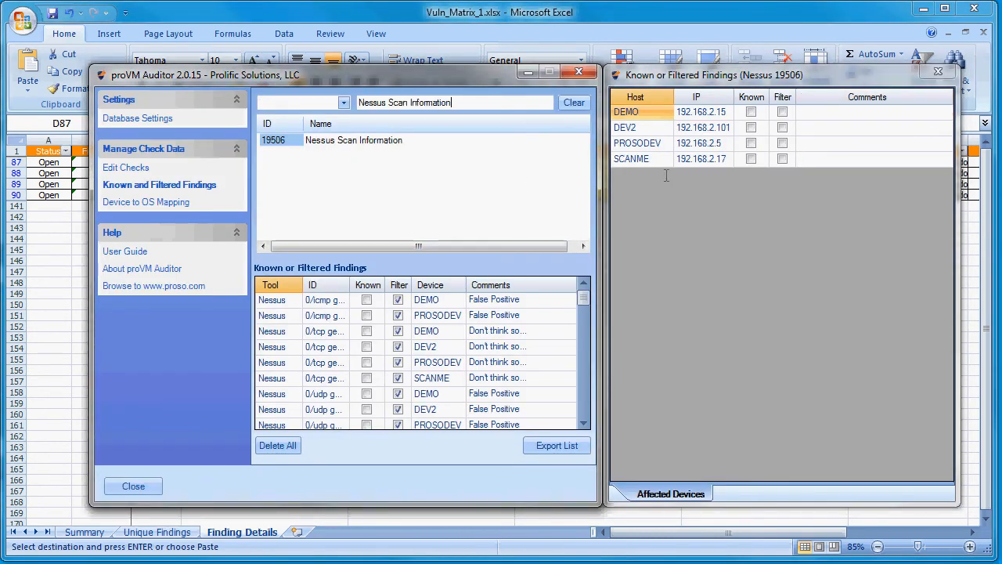
# Step: Mark the Nessus Scan Information finding on host DEMO as filtered with the comment "I don't want to see it"
pyautogui.click(783, 112)
pyautogui.click(818, 113)
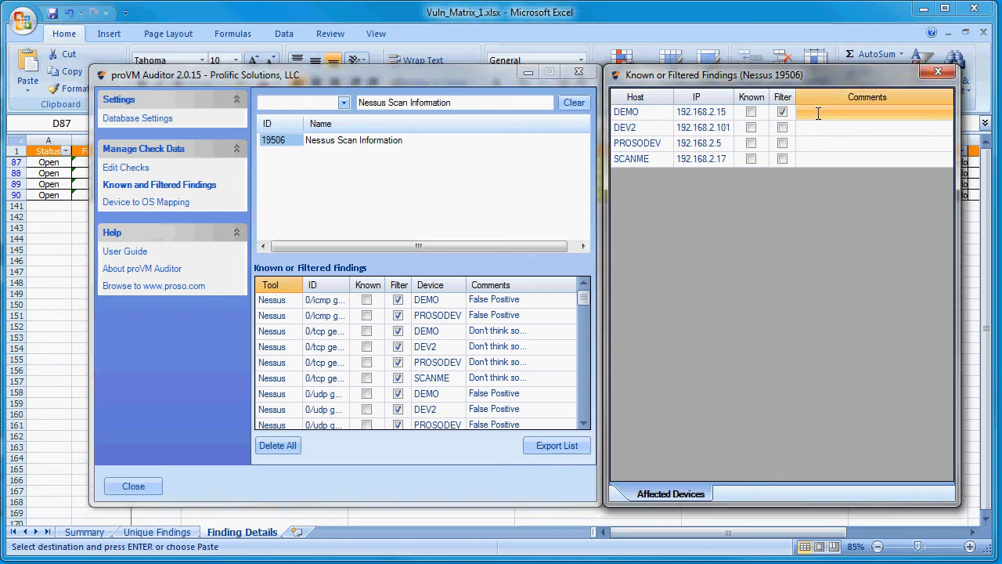
pyautogui.click(818, 114)
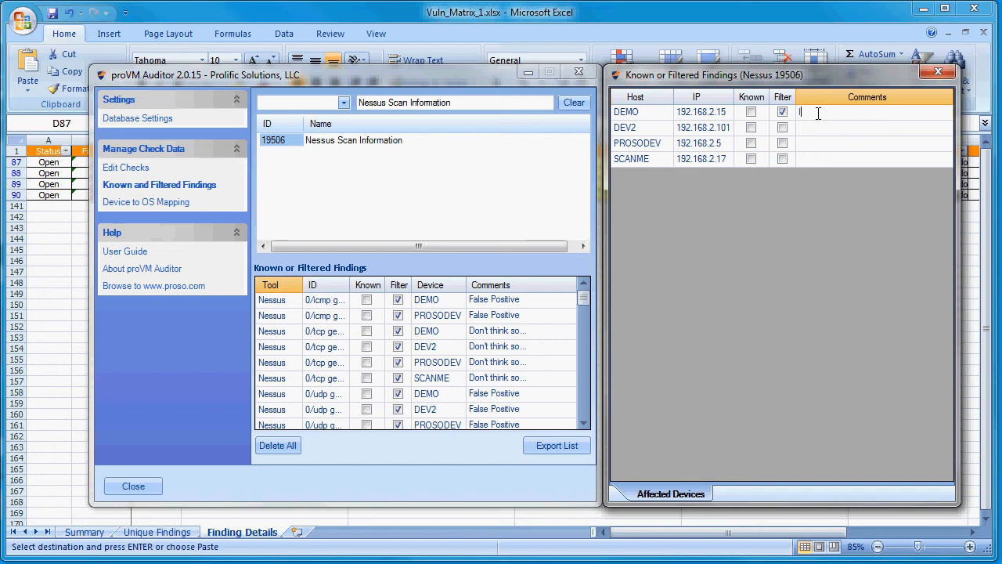
pyautogui.write("Idon't")
pyautogui.press('BackSpace')
pyautogui.press('BackSpace')
pyautogui.press('BackSpace')
pyautogui.press('BackSpace')
pyautogui.press('BackSpace')
pyautogui.write('do')
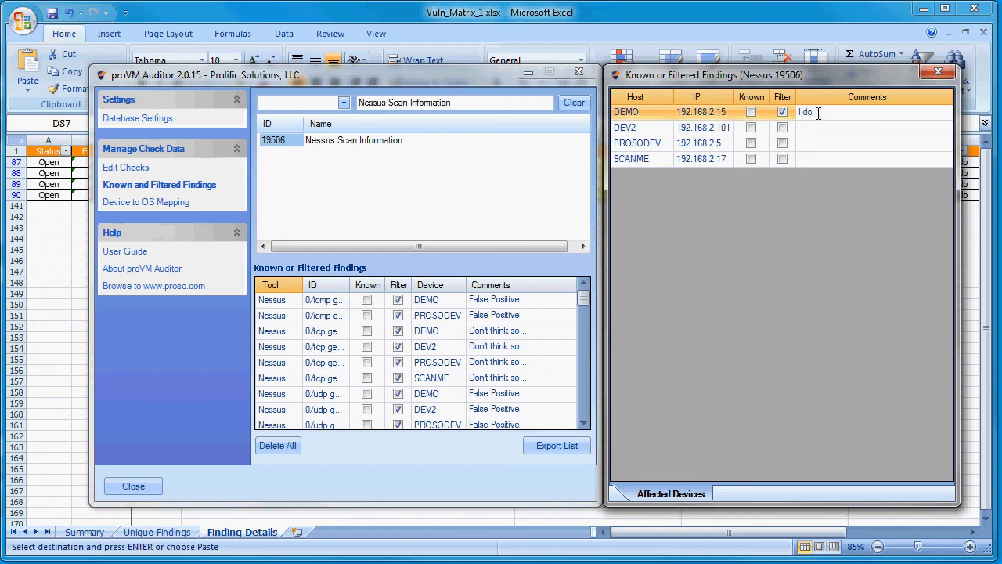
pyautogui.write("n't want to see it")
# Step: Match all other hosts in the list to DEMO's filter mark and comment
pyautogui.click(843, 123)
pyautogui.rightClick(846, 118)
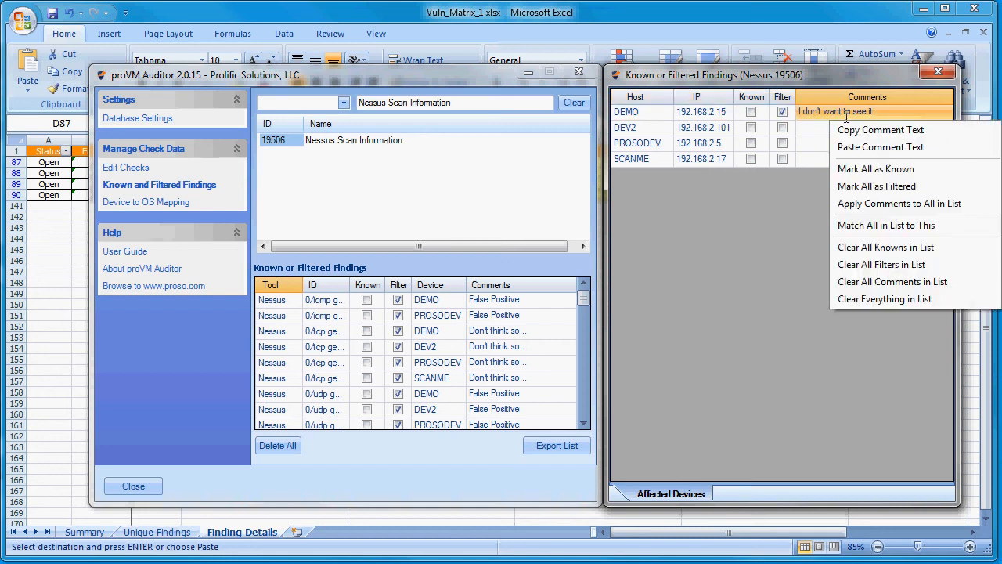
pyautogui.click(847, 225)
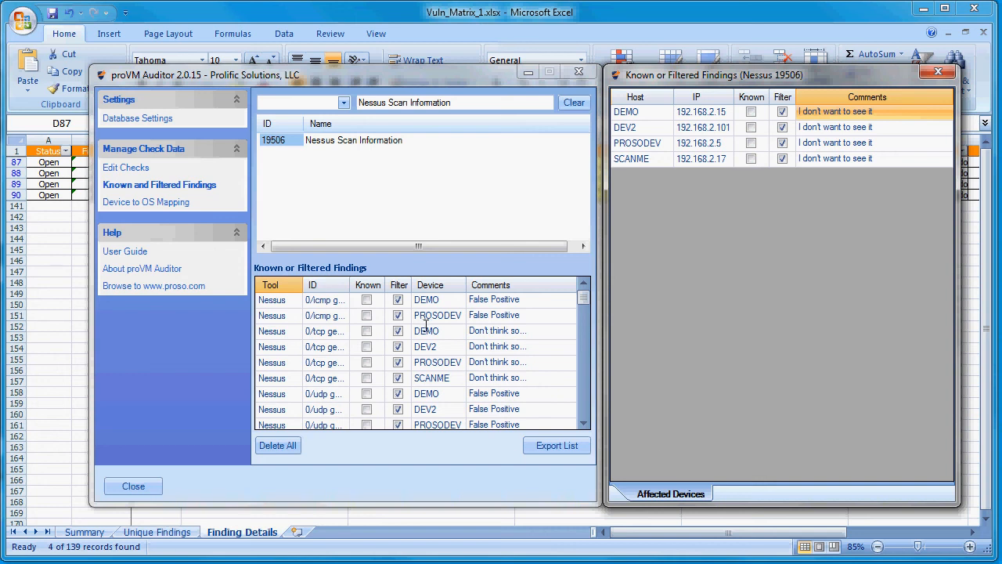
# Step: Review the affected devices of the existing 0/tcp general, 0/udp general and 10114 entries among the known or filtered findings
pyautogui.click(316, 380)
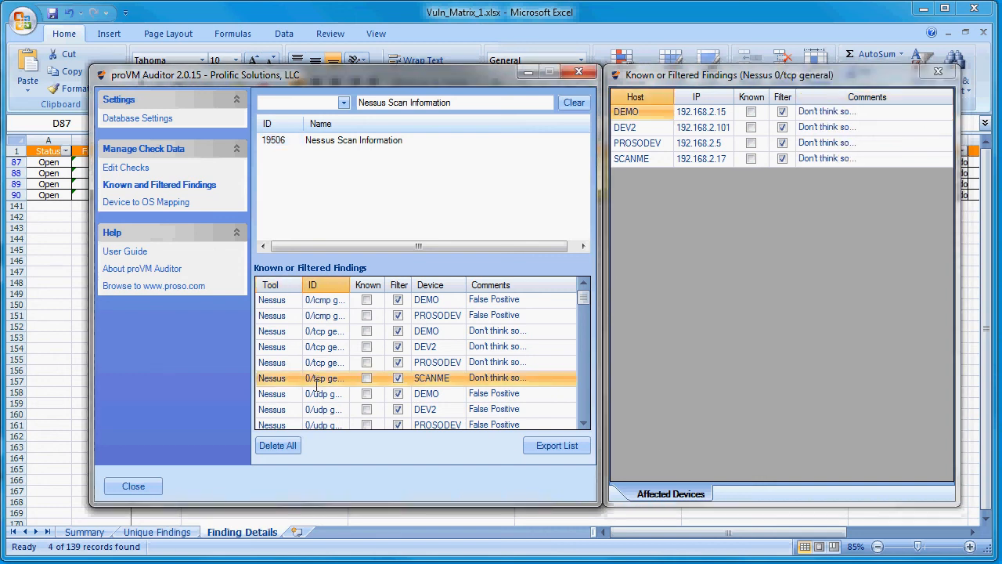
pyautogui.click(318, 360)
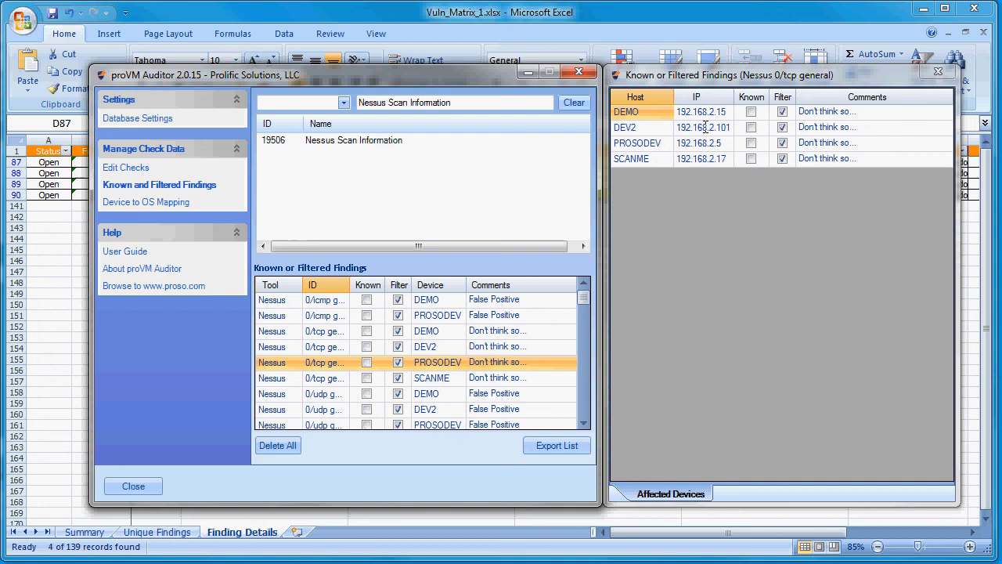
pyautogui.click(322, 409)
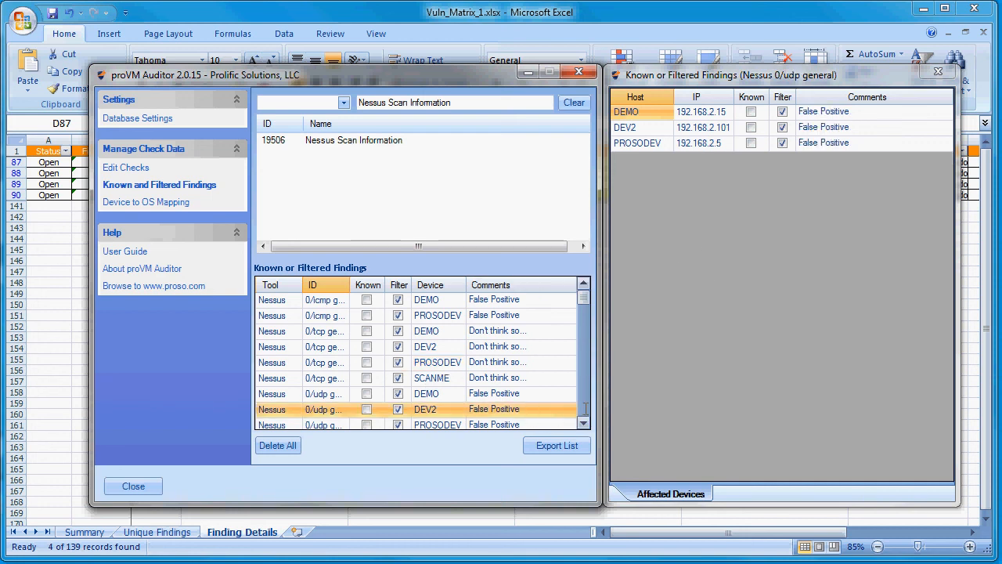
pyautogui.scroll(-5, 584, 422)
pyautogui.scroll(-1, 583, 422)
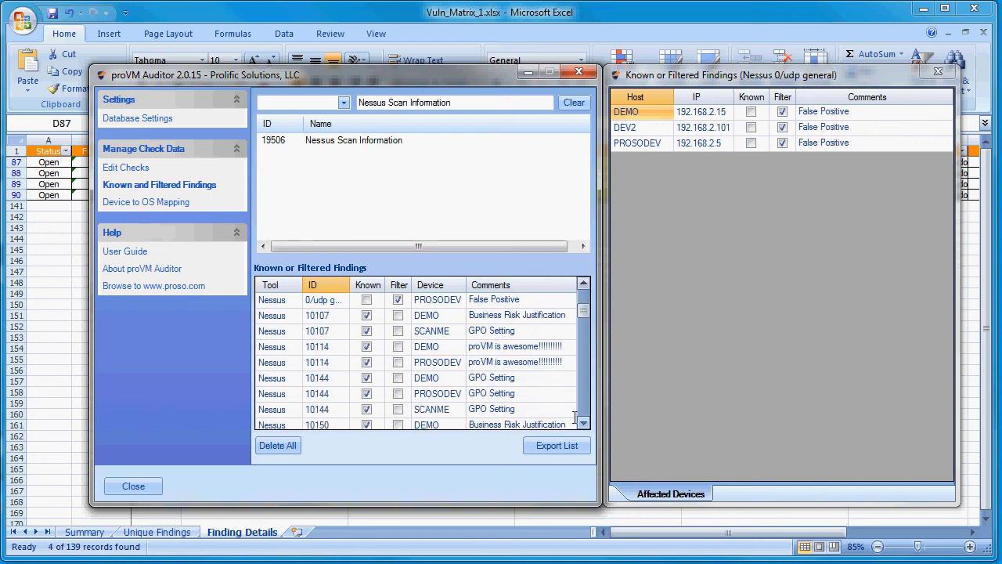
pyautogui.click(427, 346)
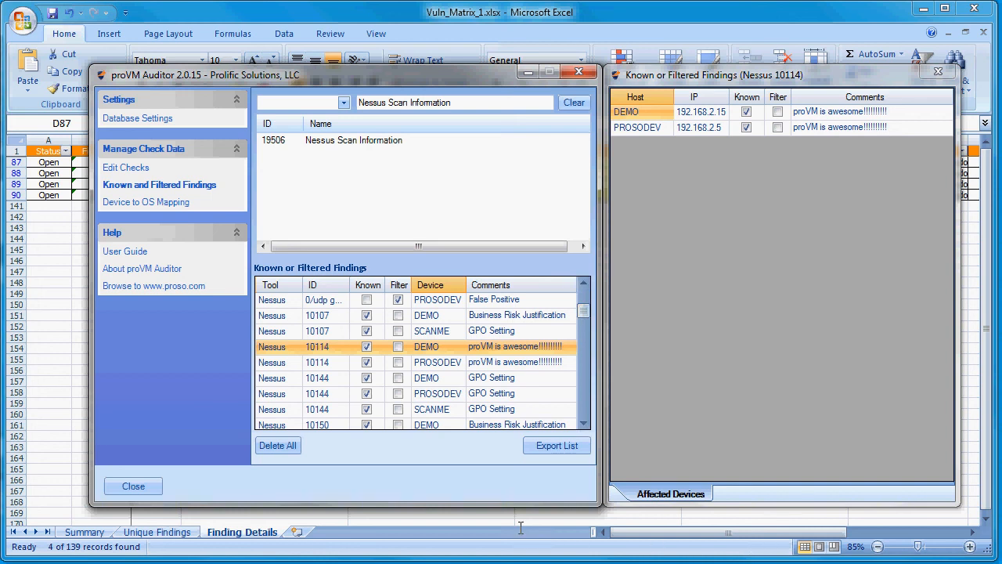
# Step: Export the known and filtered findings as Known_and_Filtered_Findings_List.xlsx, and look through the exported workbook before closing it
pyautogui.click(547, 446)
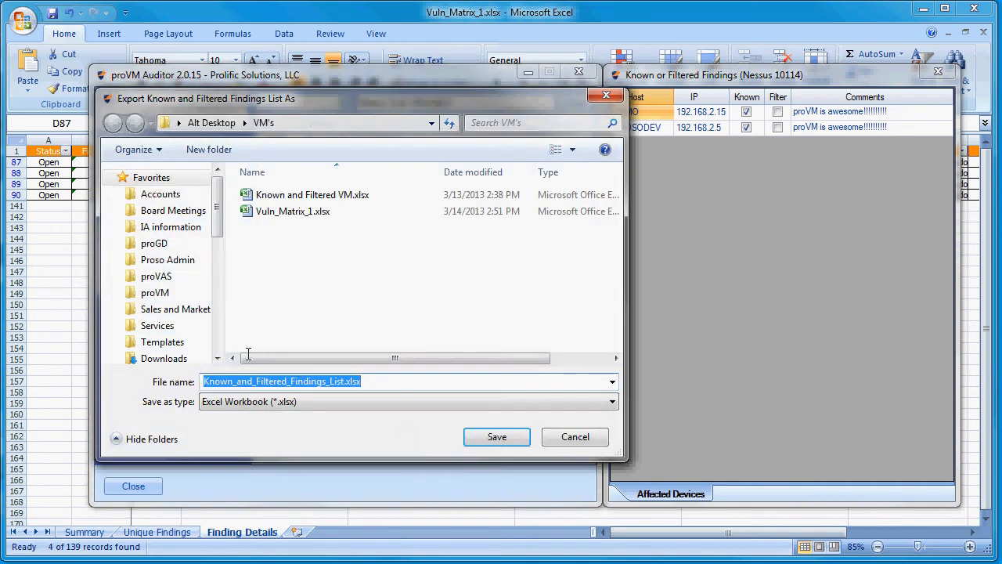
pyautogui.click(487, 440)
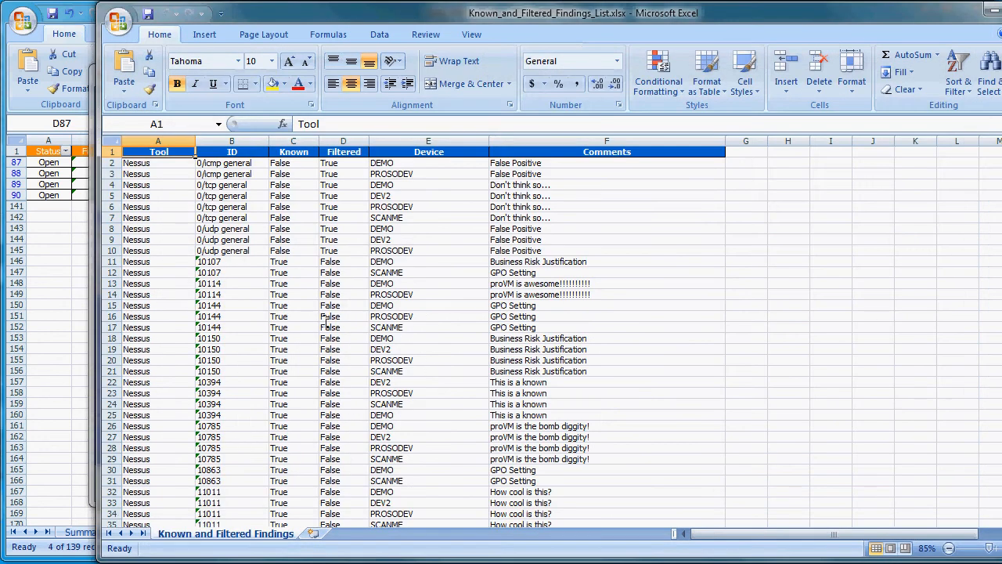
pyautogui.click(327, 317)
pyautogui.scroll(-19, 325, 321)
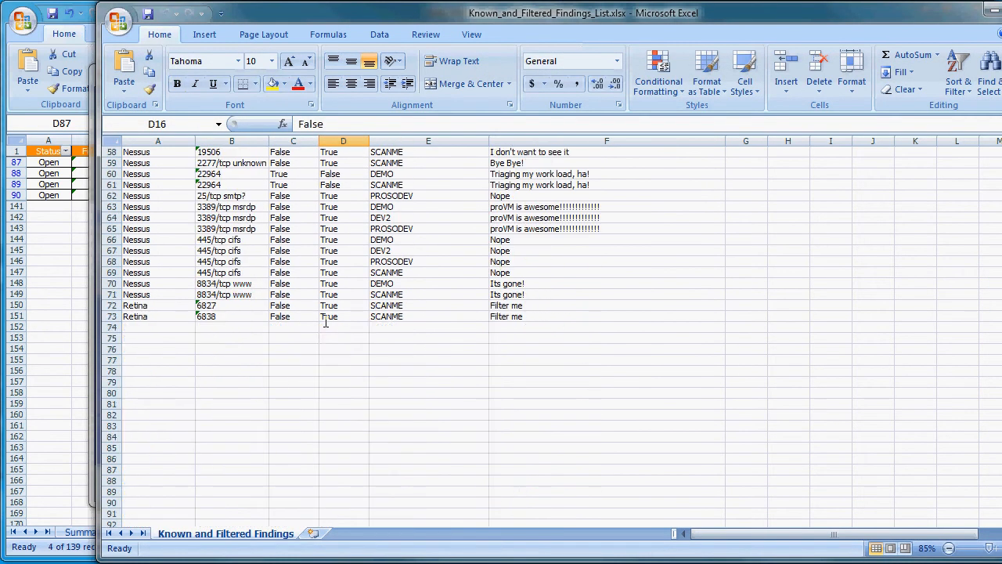
pyautogui.scroll(9, 325, 323)
pyautogui.scroll(10, 325, 322)
pyautogui.moveTo(941, 9); pyautogui.dragTo(842, 28)
pyautogui.click(946, 28)
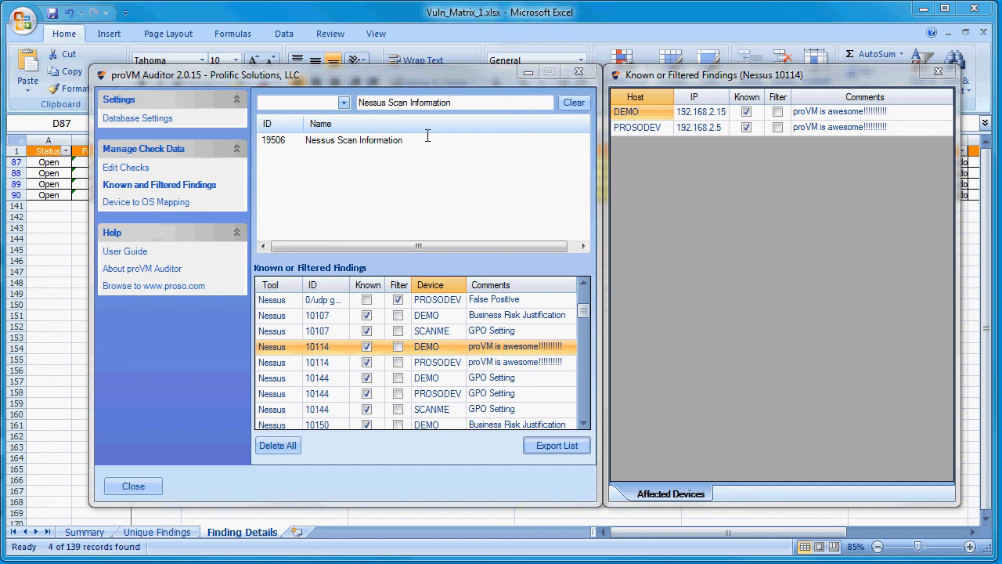
# Step: Close the known and filtered findings settings and close Vuln_Matrix_1.xlsx without saving its changes
pyautogui.click(133, 487)
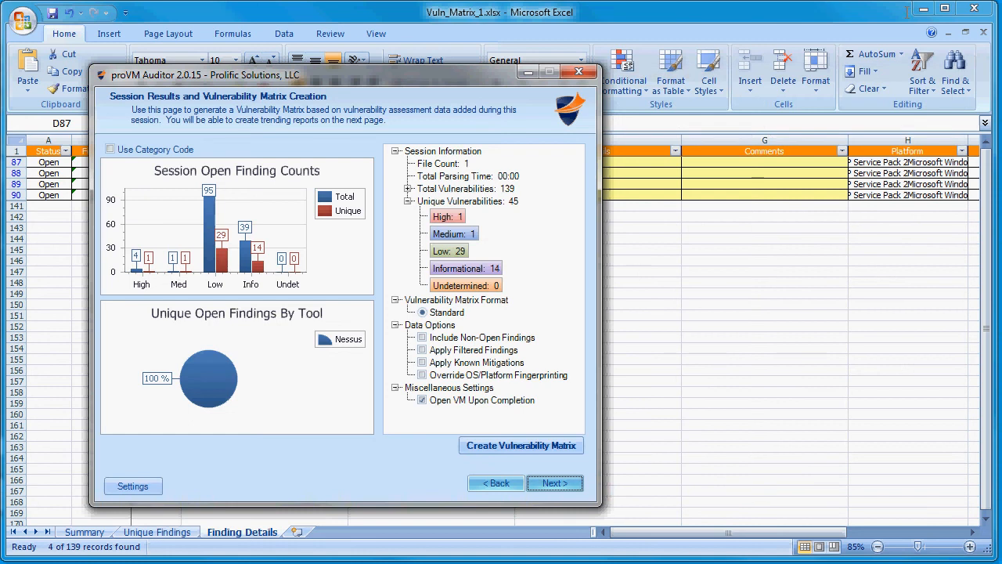
pyautogui.click(974, 7)
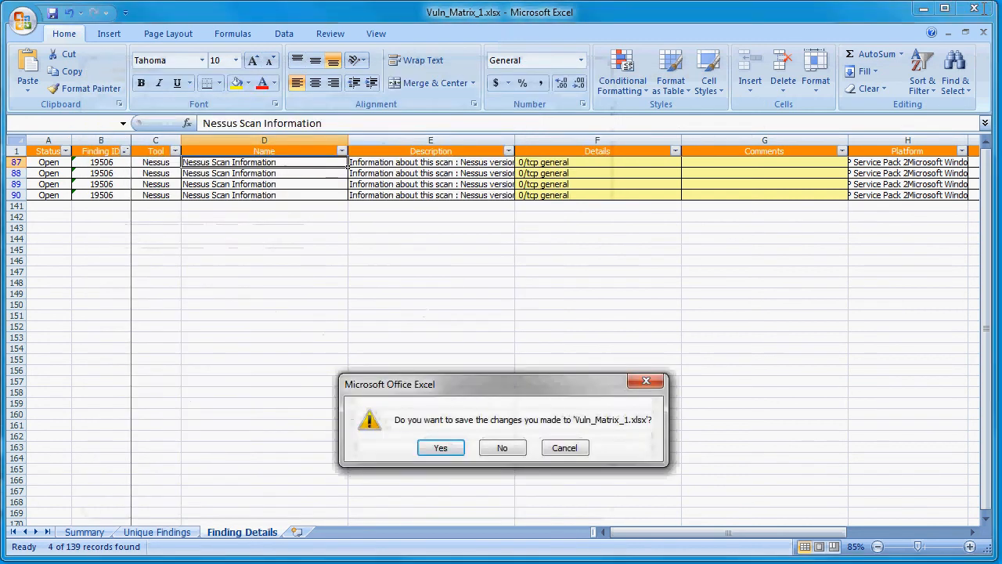
pyautogui.click(501, 448)
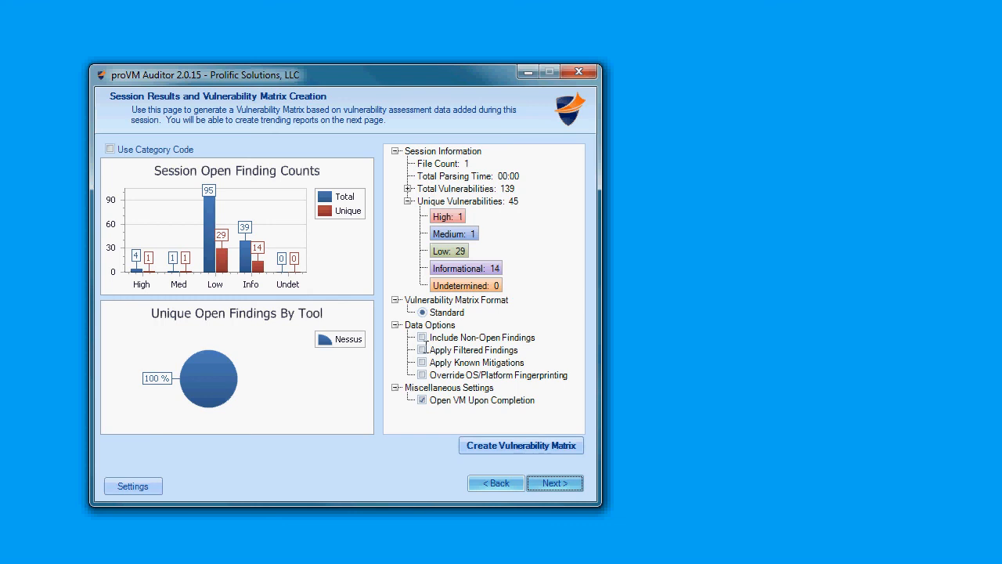
# Step: Enable the Apply Filtered Findings and Apply Known Mitigations data options for the vulnerability matrix
pyautogui.click(422, 350)
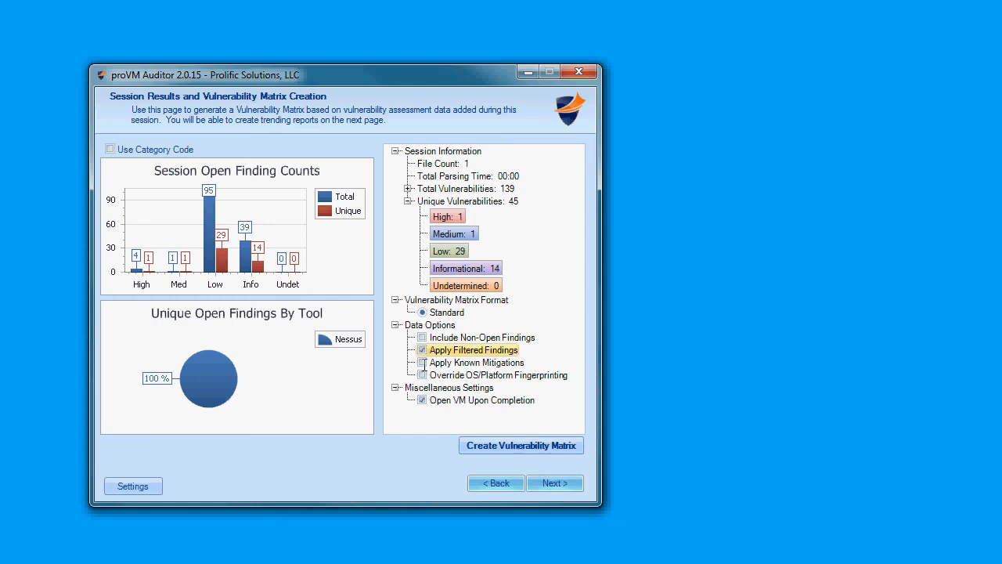
pyautogui.click(423, 363)
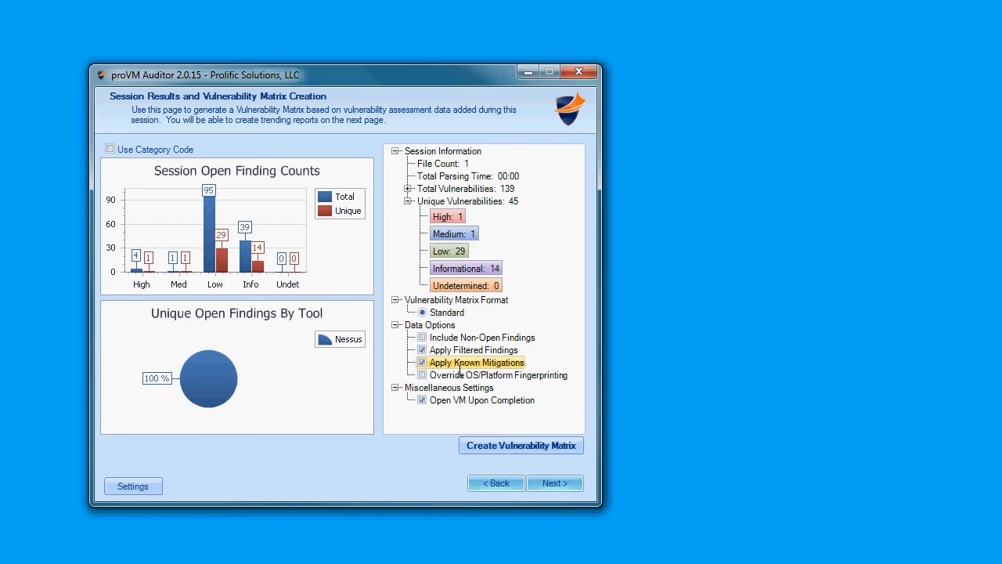
pyautogui.click(422, 350)
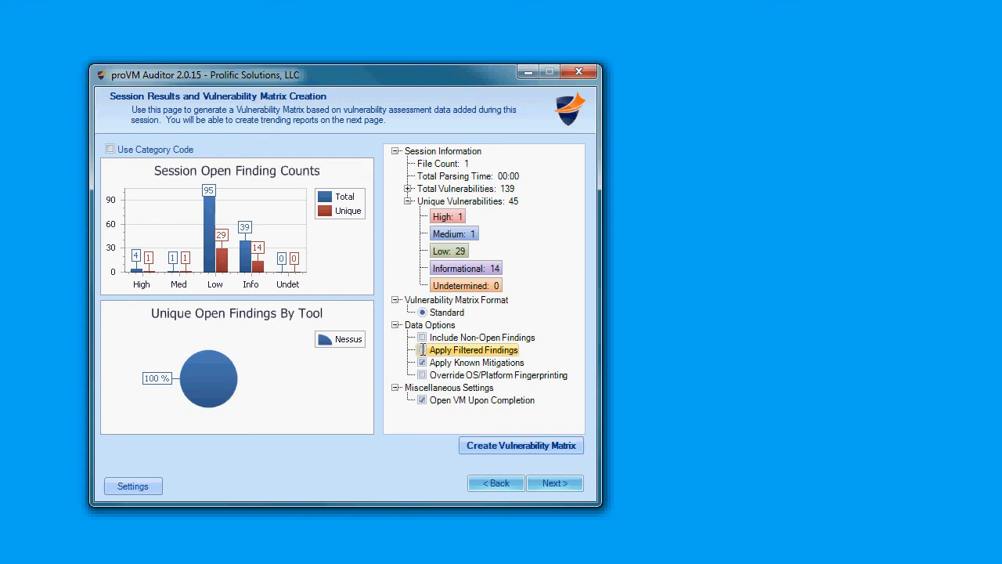
# Step: Create the vulnerability matrix, saving it over the existing file Known and Filtered VM.xlsx
pyautogui.click(477, 446)
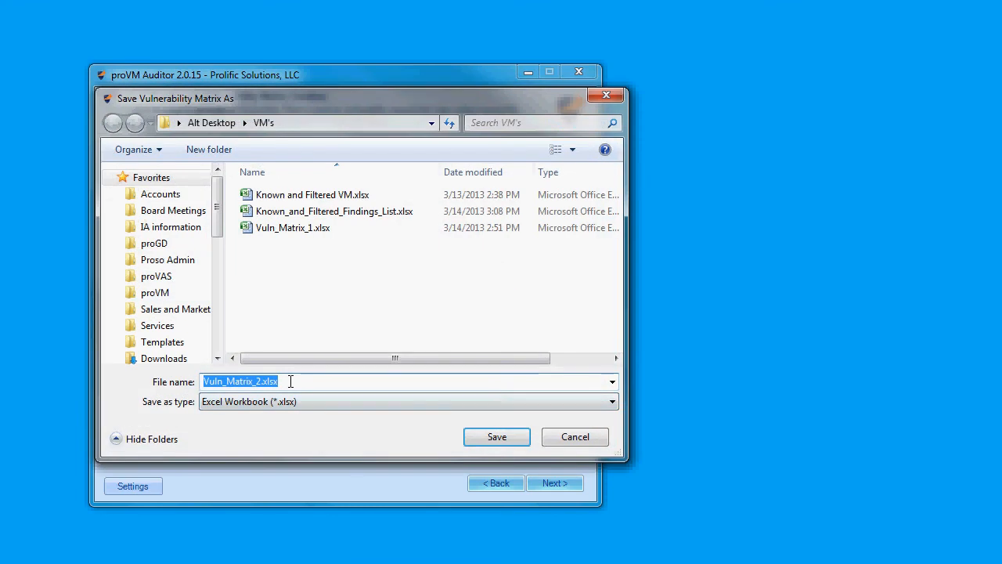
pyautogui.click(297, 196)
pyautogui.click(487, 439)
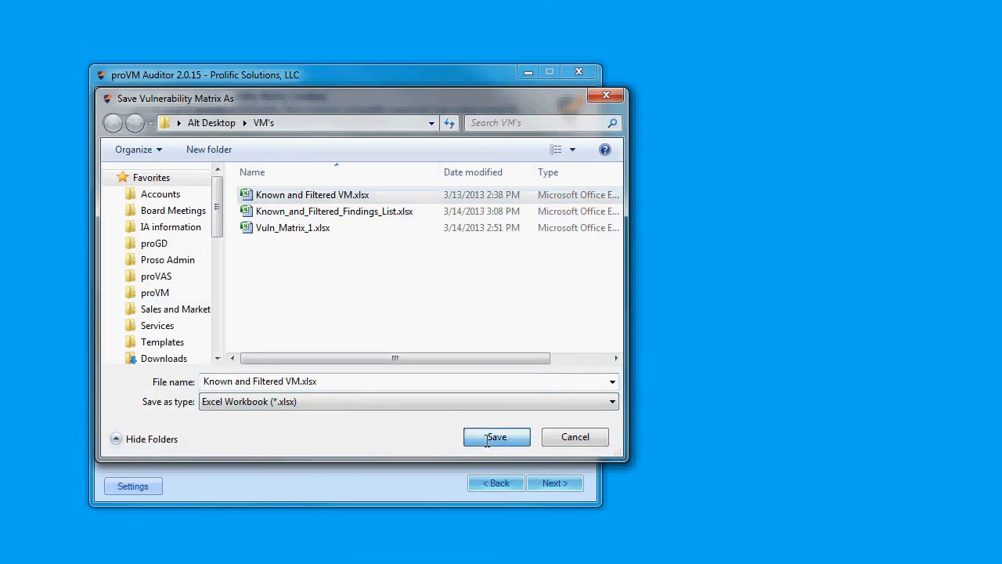
pyautogui.click(536, 412)
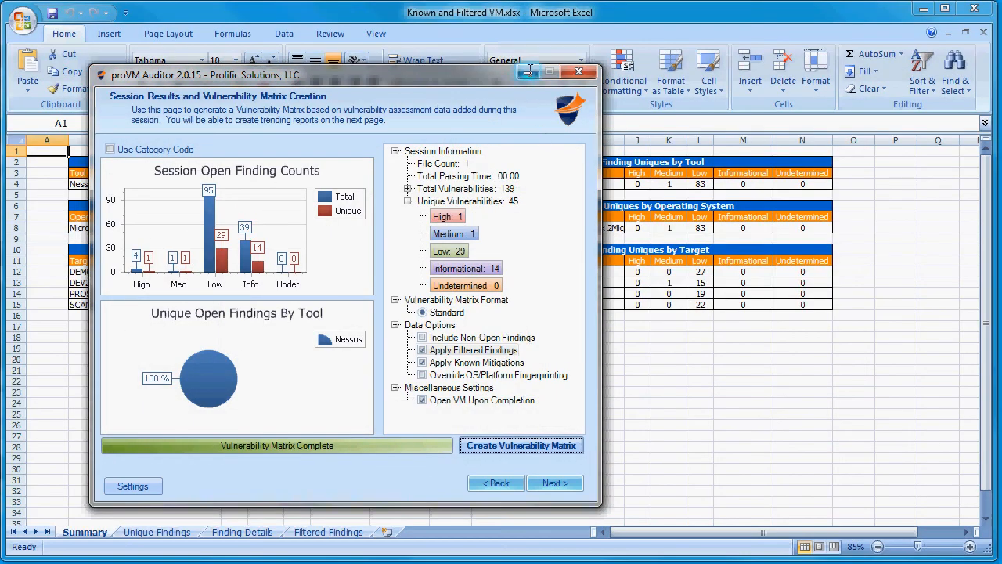
# Step: Bring the new matrix workbook into view and examine the comments, targets and risk levels on the Filtered Findings sheet
pyautogui.click(528, 71)
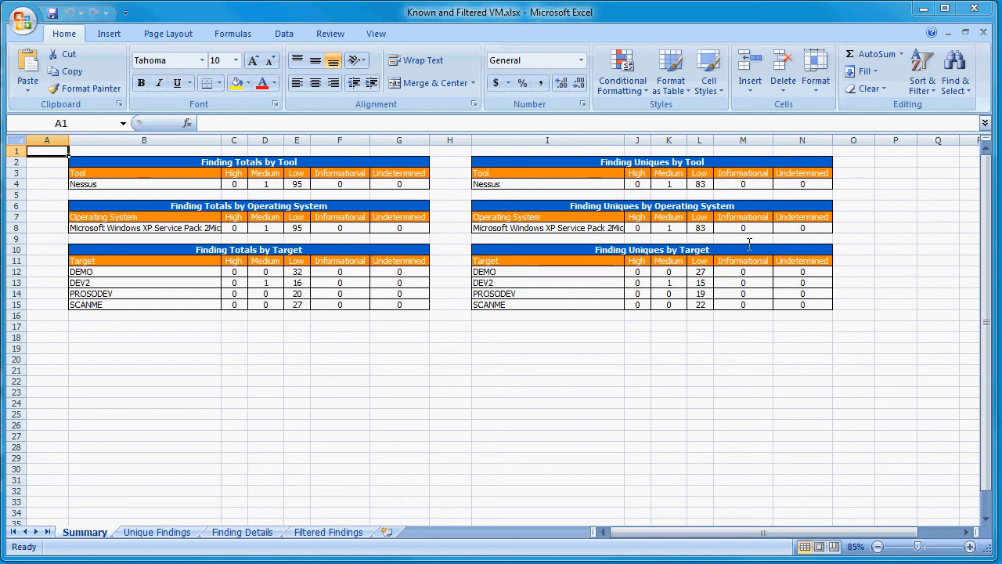
pyautogui.click(324, 537)
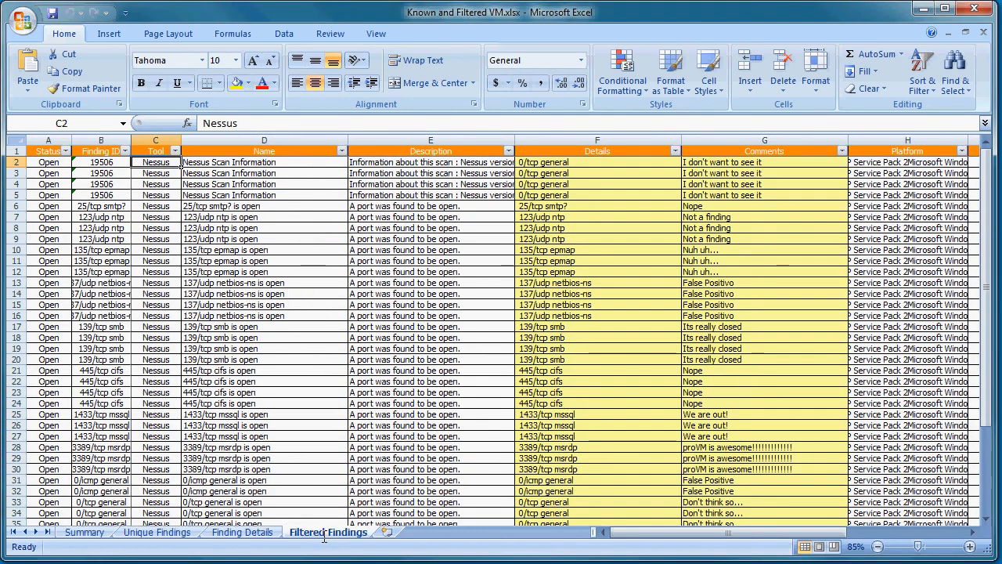
pyautogui.moveTo(727, 532); pyautogui.dragTo(785, 532)
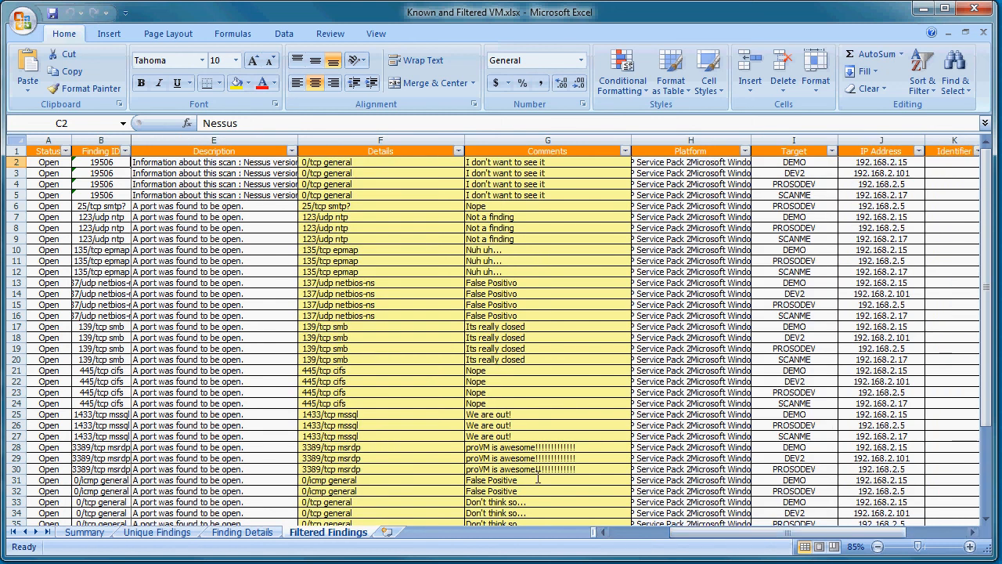
pyautogui.click(626, 480)
pyautogui.moveTo(694, 532); pyautogui.dragTo(754, 532)
pyautogui.click(704, 152)
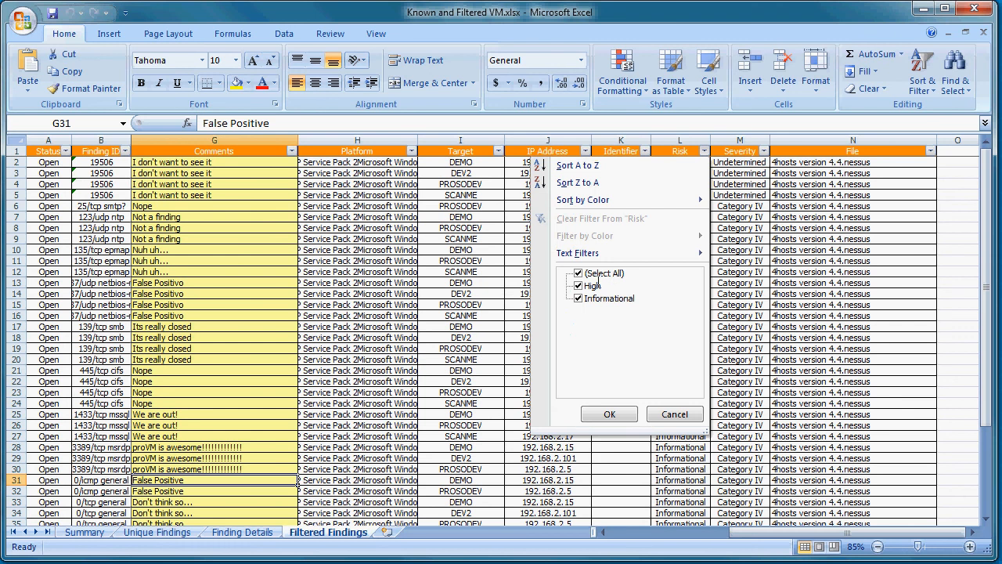
pyautogui.click(609, 414)
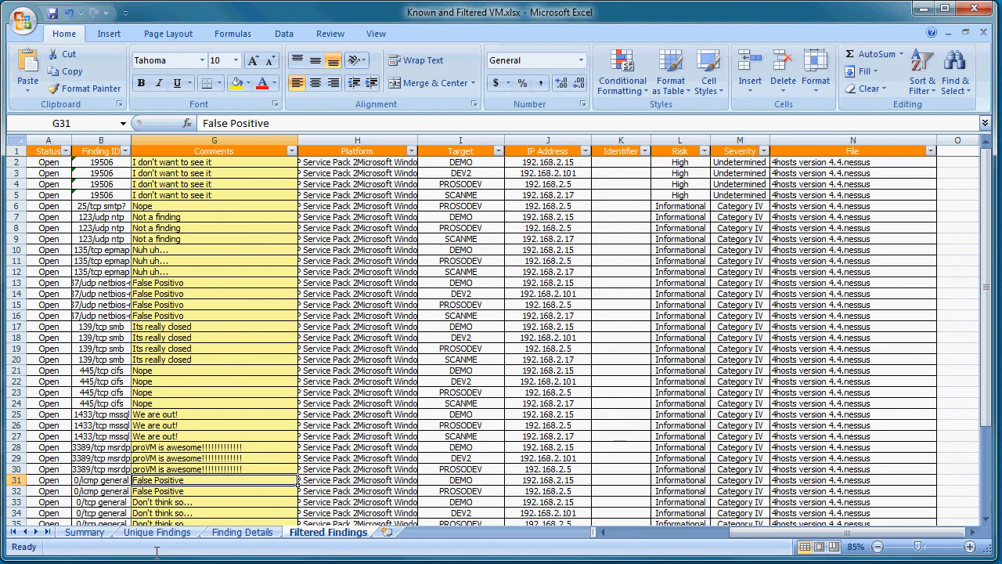
# Step: Review the known-finding comments on the Finding Details sheet and select rows 20 to 23 for finding 10394
pyautogui.click(241, 532)
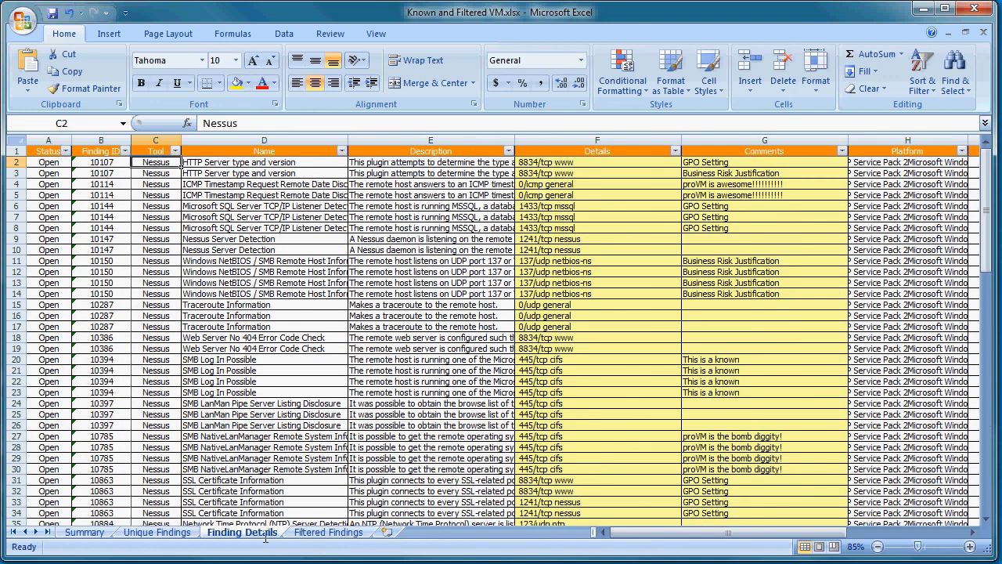
pyautogui.click(771, 303)
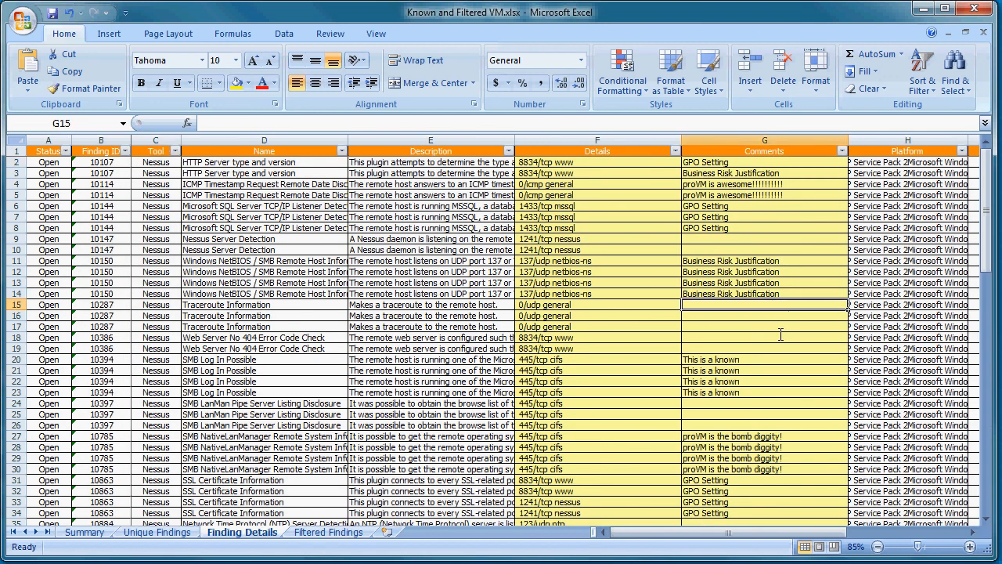
pyautogui.scroll(-6, 776, 344)
pyautogui.scroll(-4, 778, 368)
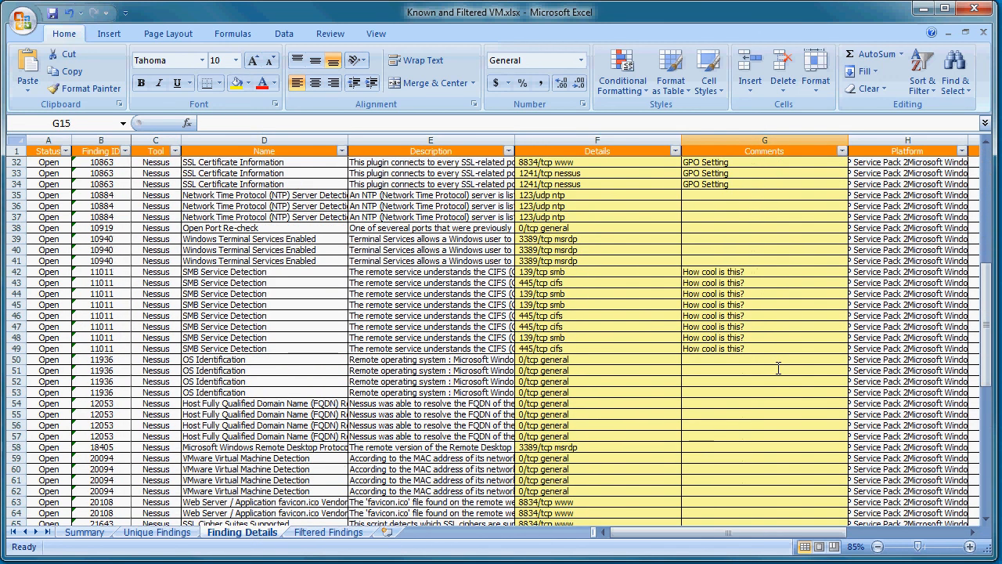
pyautogui.scroll(3, 779, 368)
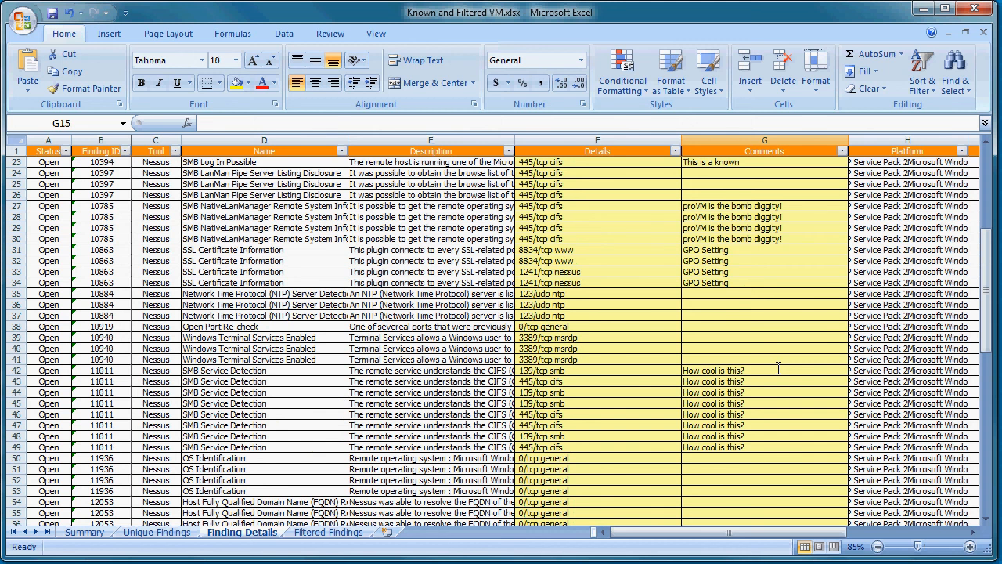
pyautogui.scroll(7, 779, 368)
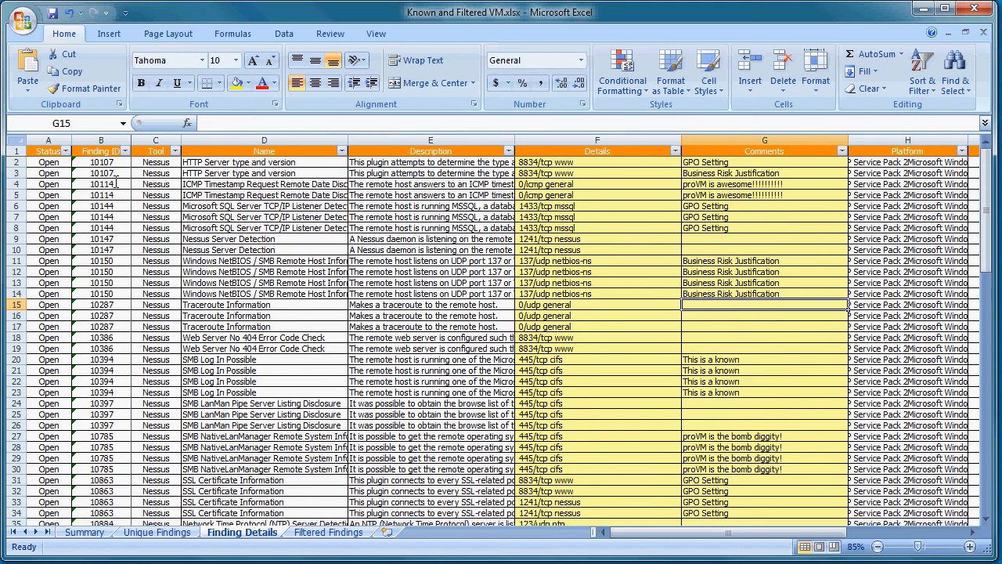
pyautogui.moveTo(16, 360); pyautogui.dragTo(21, 395)
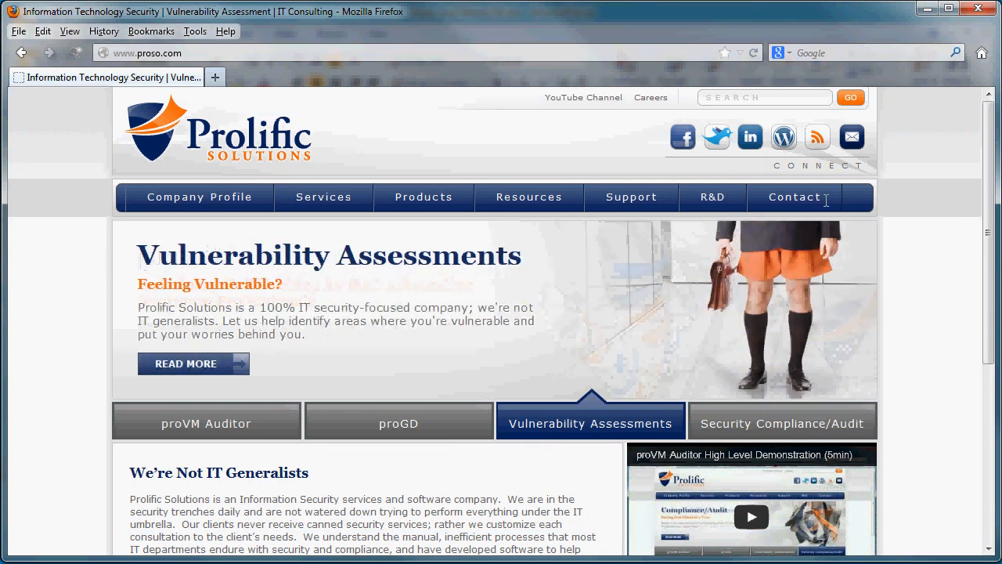
# Step: Switch to the Prolific Solutions website in Firefox and show its Contact options
pyautogui.moveTo(824, 199)
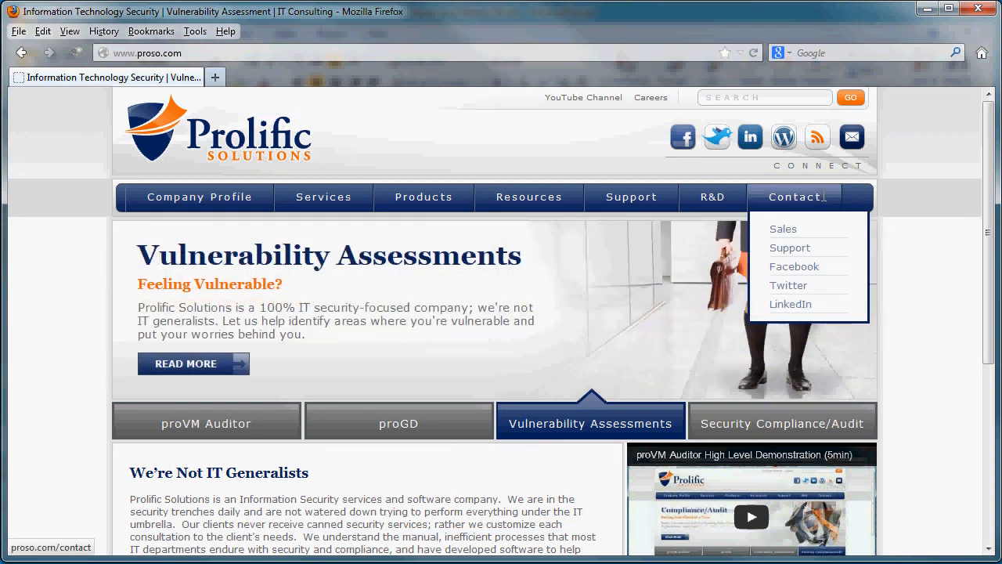